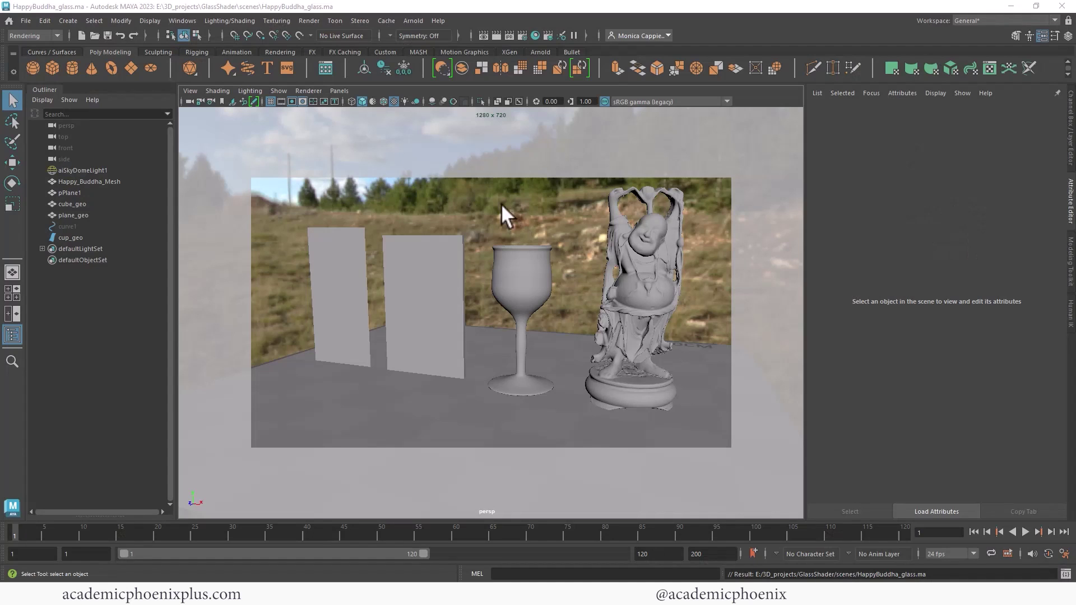
# - Assign a new Arnold aiStandardSurface material to plane_geo
pyautogui.click(357, 280)
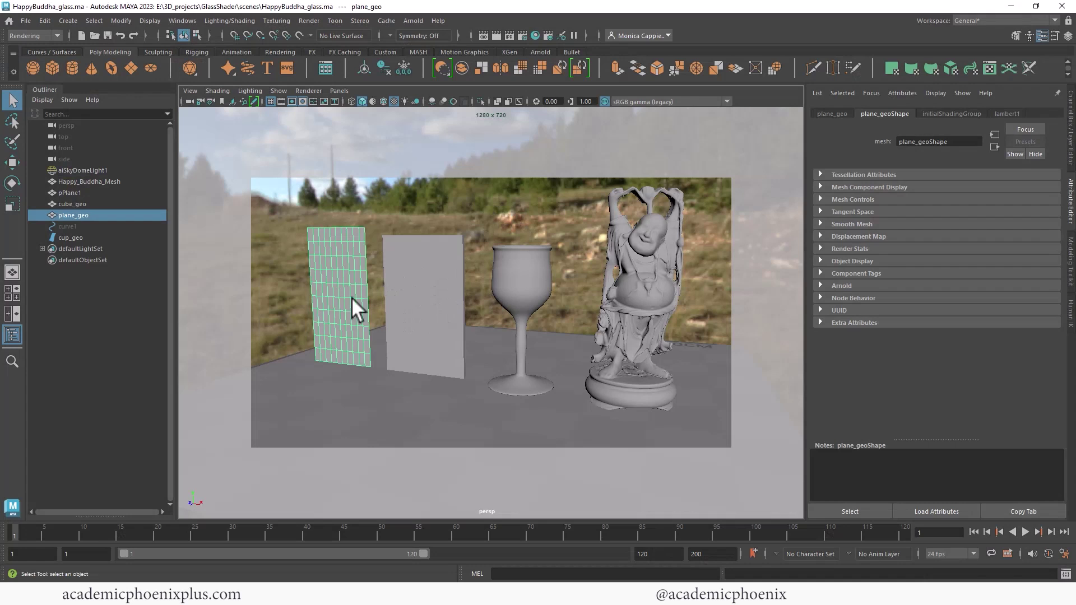
pyautogui.rightClick(338, 250)
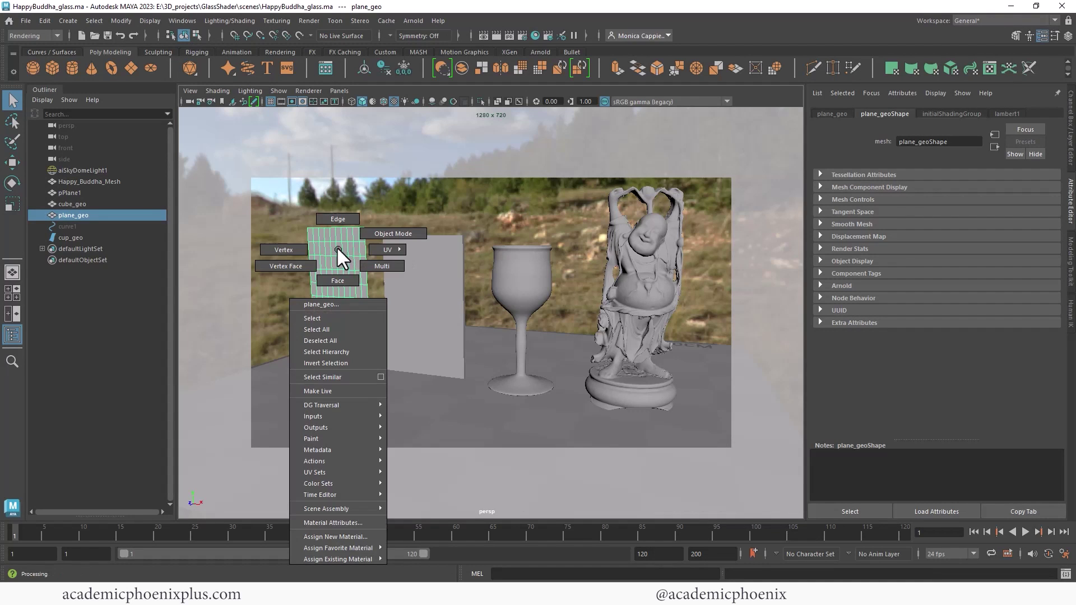
pyautogui.click(351, 537)
pyautogui.click(387, 288)
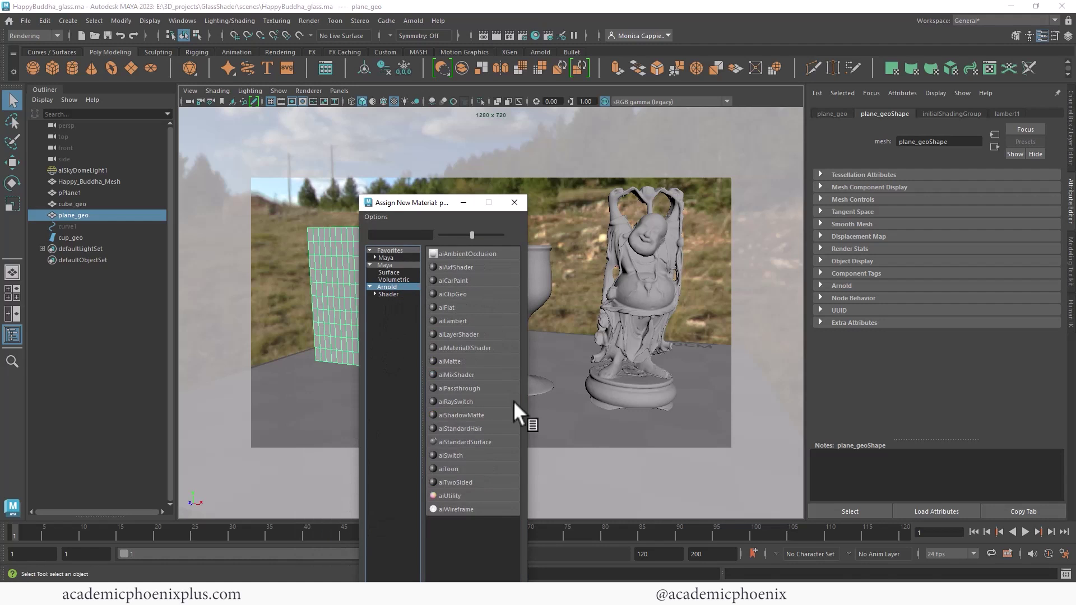
pyautogui.click(502, 441)
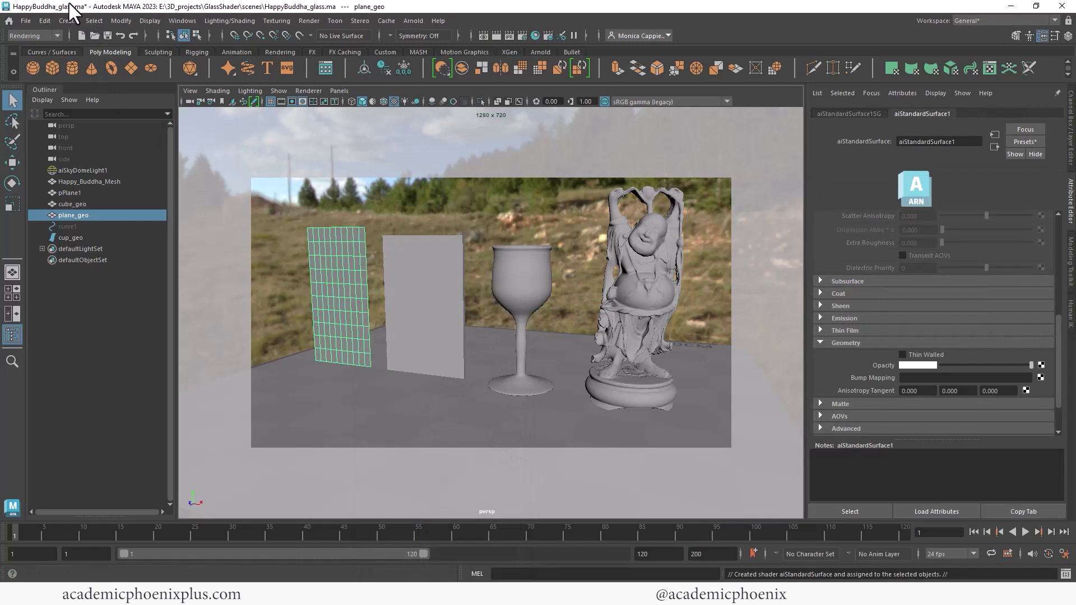
# - Run a test render of the scene with the plane's new default material, then stop it
pyautogui.moveTo(1058, 348); pyautogui.dragTo(1065, 213)
pyautogui.click(497, 35)
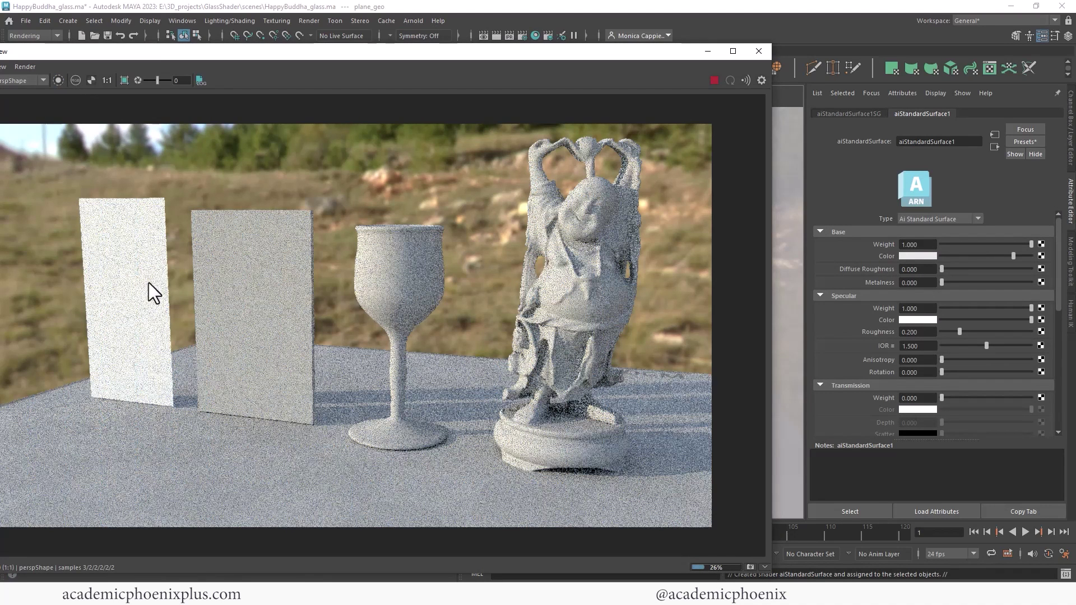
pyautogui.click(715, 80)
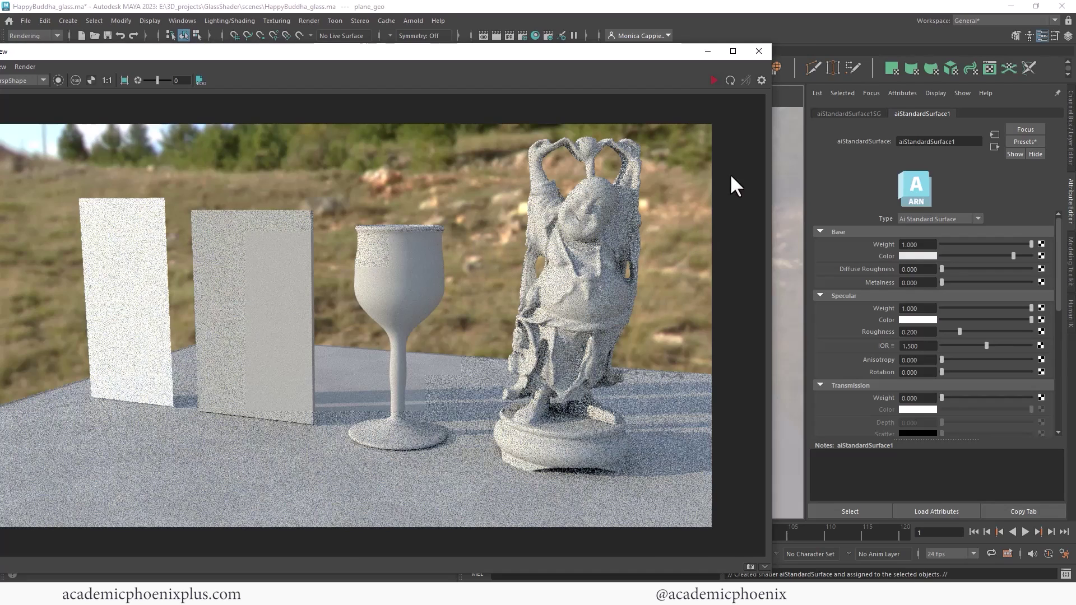
pyautogui.click(708, 51)
# - Rename the plane's aiStandardSurface material as transmission
pyautogui.doubleClick(962, 143)
pyautogui.write('trasni')
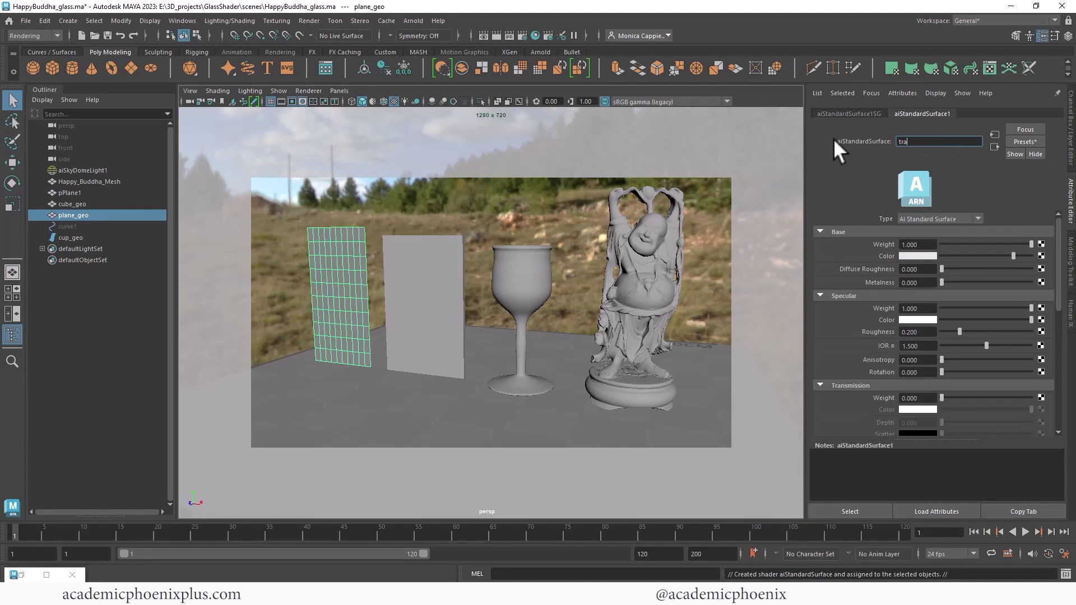
pyautogui.press('BackSpace')
pyautogui.press('BackSpace')
pyautogui.press('BackSpace')
pyautogui.write('nsmission')
pyautogui.press('Return')
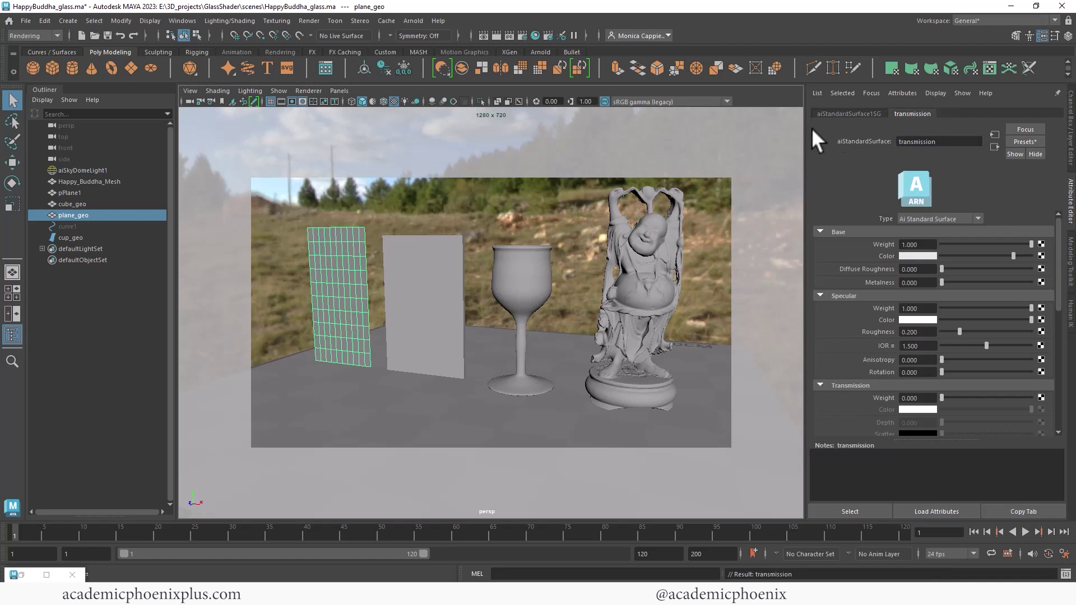
# - Set the transmission material's Transmission Weight to 1.000 and start a live test render
pyautogui.moveTo(943, 398); pyautogui.dragTo(1035, 398)
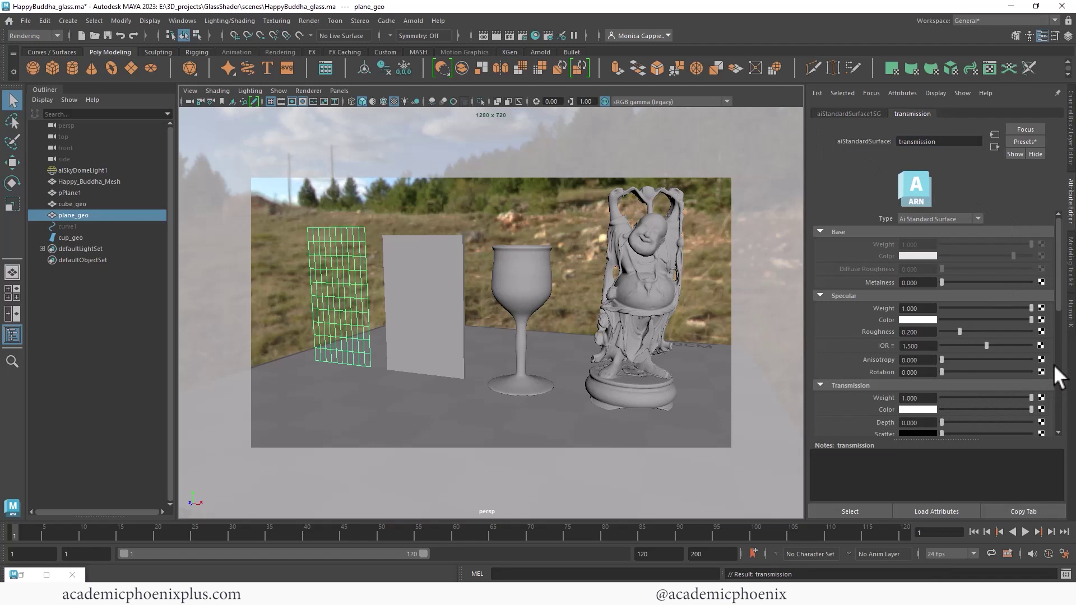
pyautogui.scroll(-3, 1059, 322)
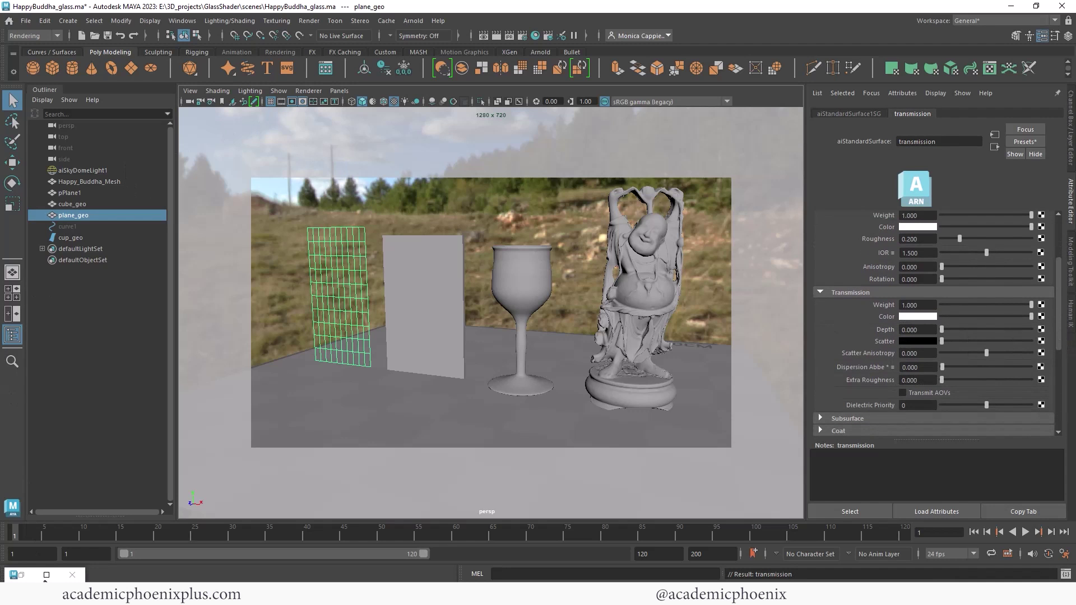
pyautogui.click(22, 577)
pyautogui.click(713, 81)
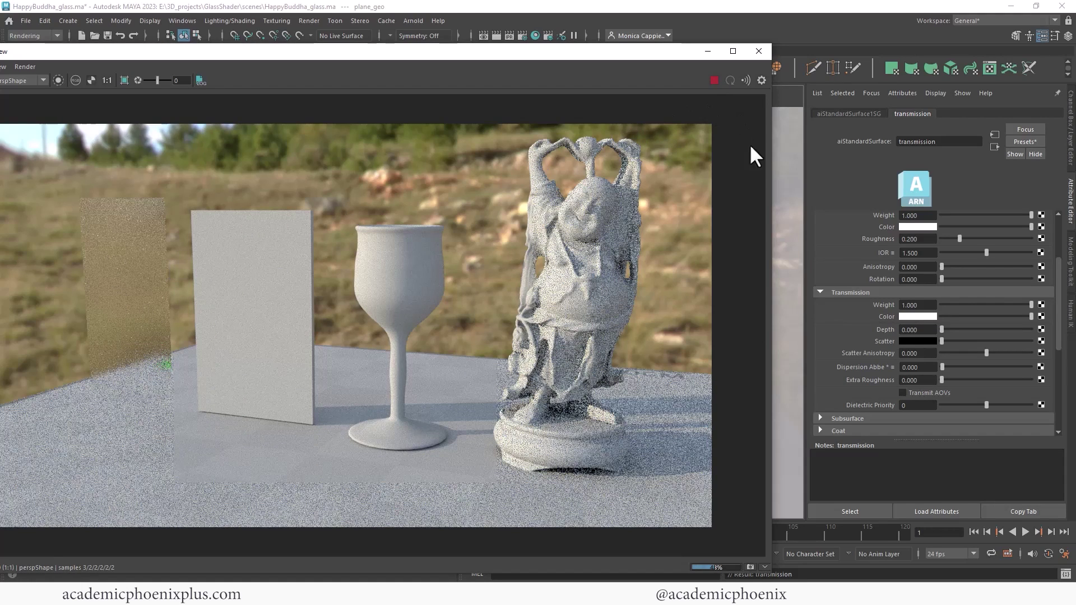
# - Set the Transmission Color to fully saturated red and check the tint in the live render
pyautogui.click(925, 317)
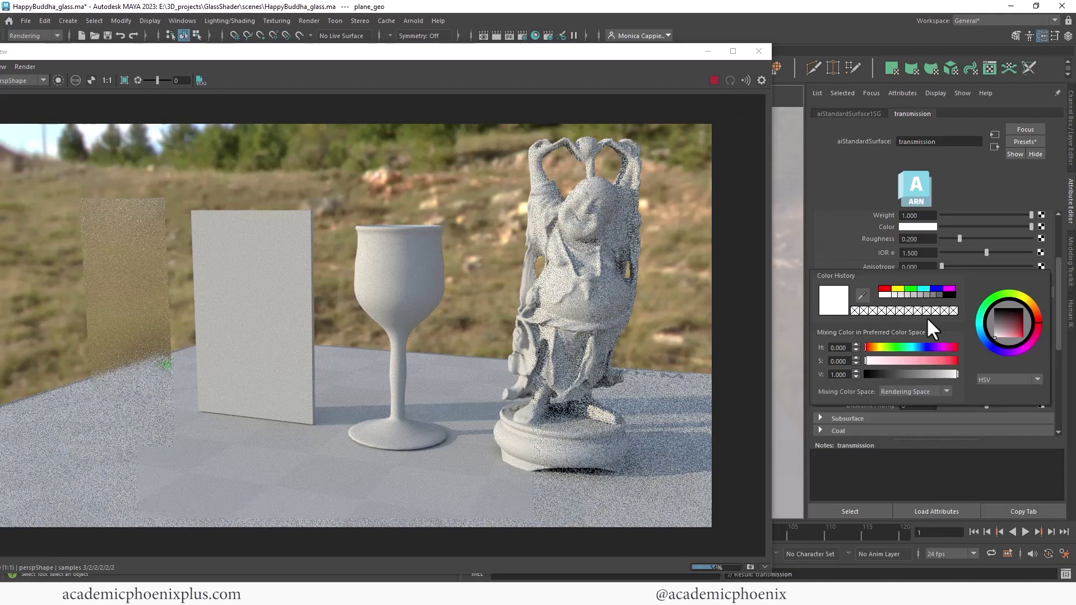
pyautogui.click(885, 361)
pyautogui.moveTo(920, 362); pyautogui.dragTo(970, 365)
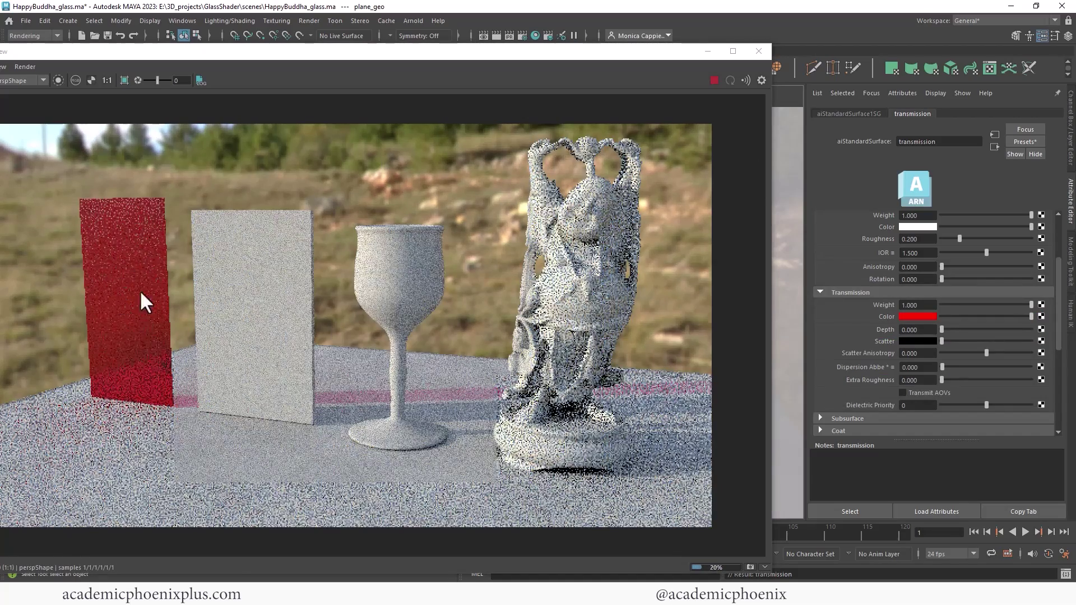
pyautogui.click(715, 80)
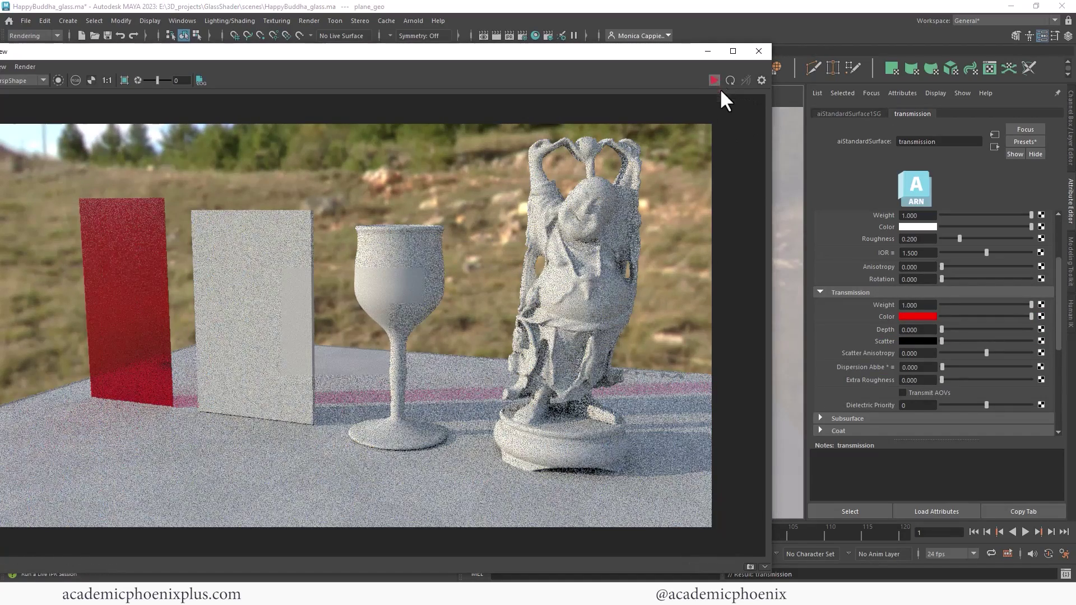
pyautogui.click(708, 51)
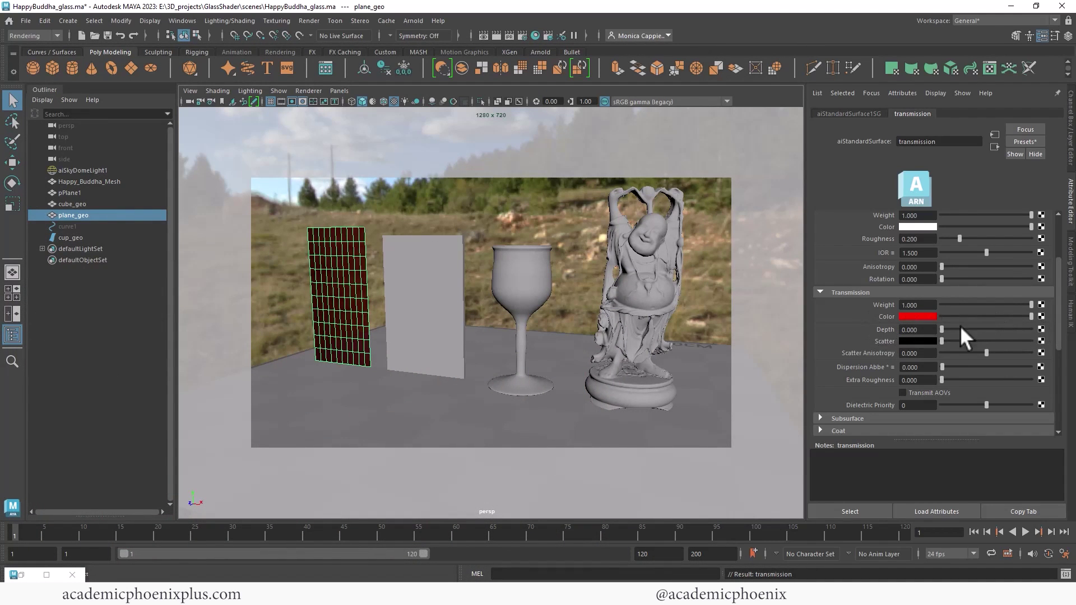
# - Connect a File texture to the Transmission Color and load StainedGlass.jpg from the sourceimages folder
pyautogui.click(1041, 317)
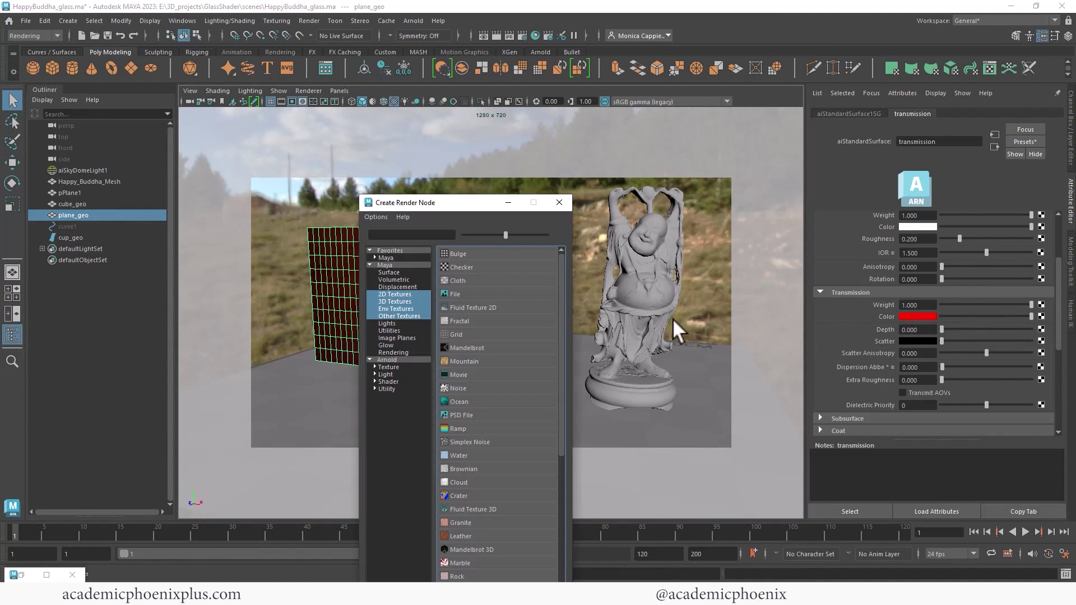
pyautogui.click(469, 291)
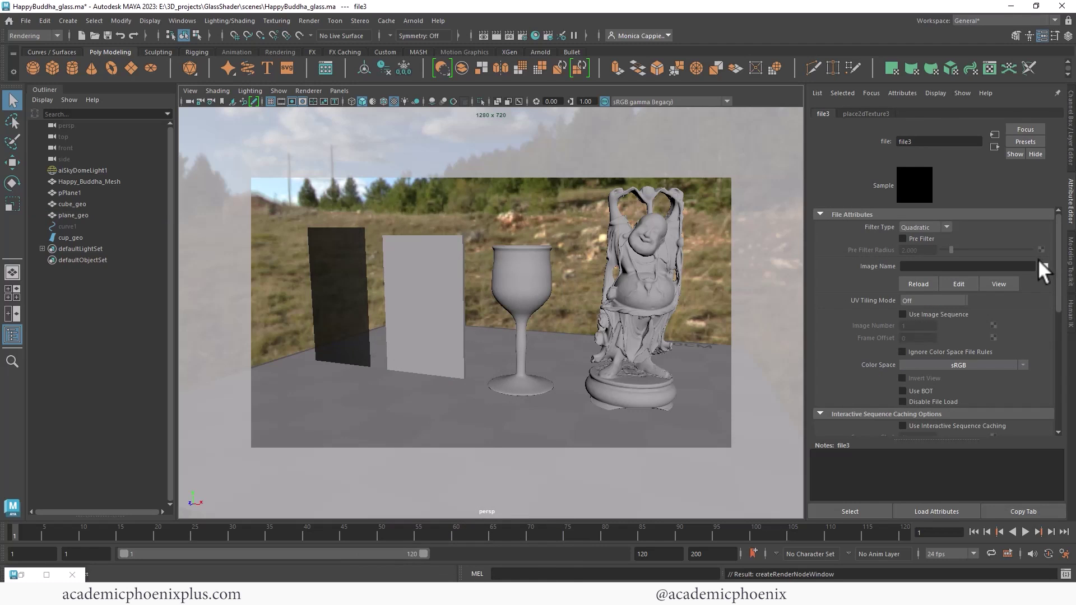
pyautogui.click(1042, 264)
pyautogui.click(309, 235)
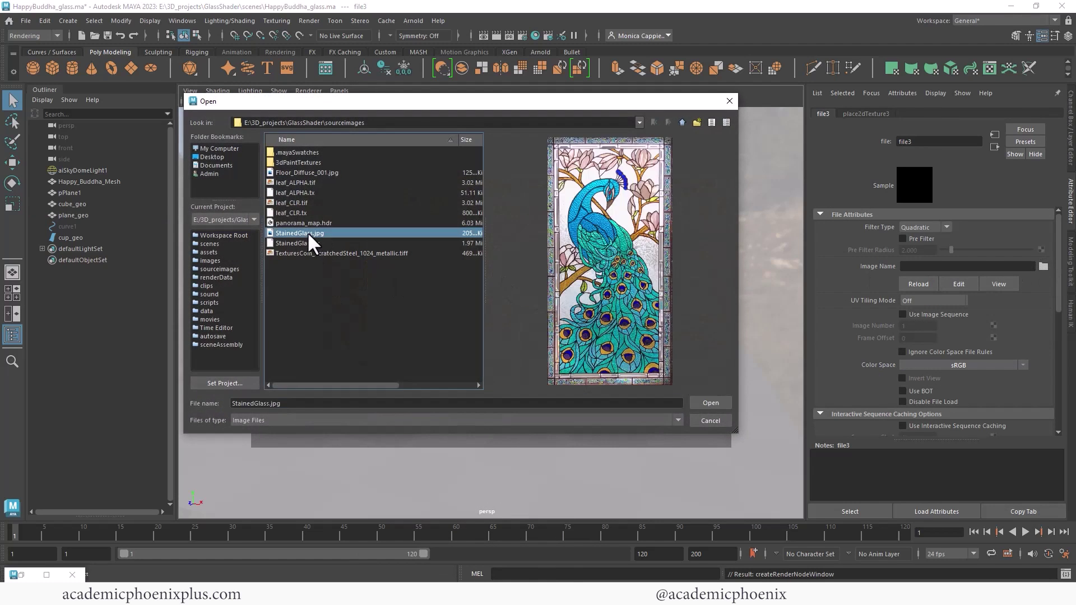
pyautogui.doubleClick(309, 235)
# - Frame plane_geo close up in the perspective view with the resolution gate turned off
pyautogui.click(13, 575)
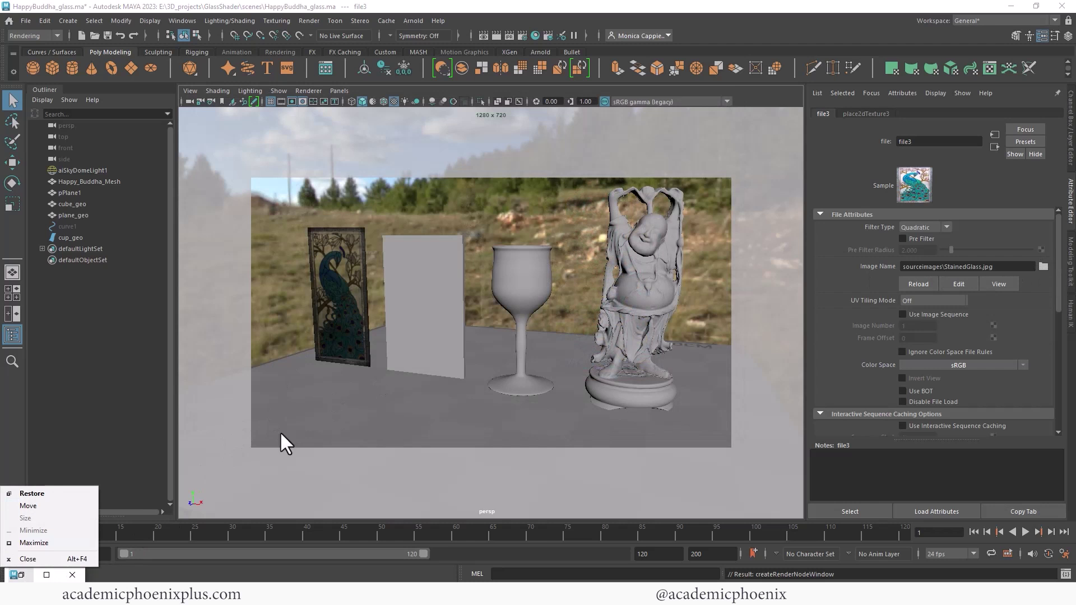
pyautogui.click(344, 329)
pyautogui.press('f')
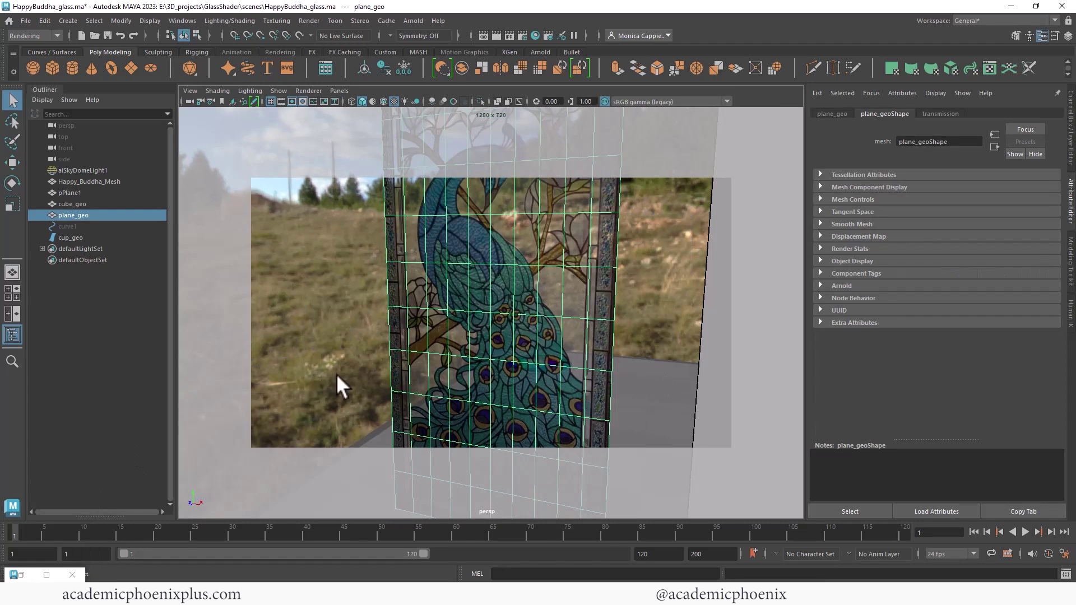
pyautogui.keyDown('alt'); pyautogui.moveTo(584, 305); pyautogui.dragTo(447, 271, button='right'); pyautogui.keyUp('alt')
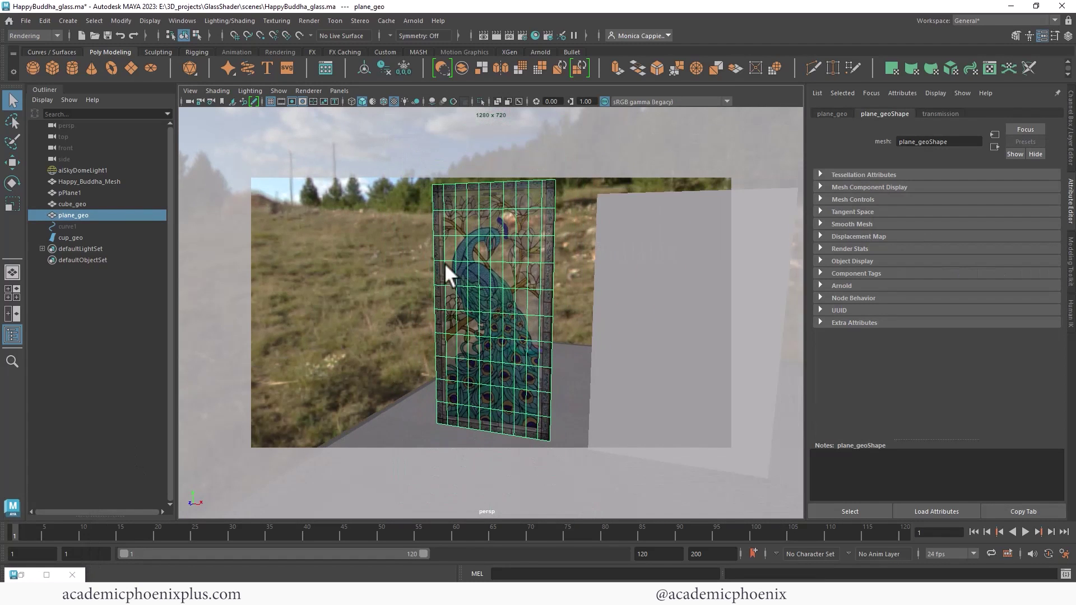
pyautogui.click(292, 101)
pyautogui.keyDown('alt'); pyautogui.moveTo(559, 281); pyautogui.dragTo(507, 308); pyautogui.keyUp('alt')
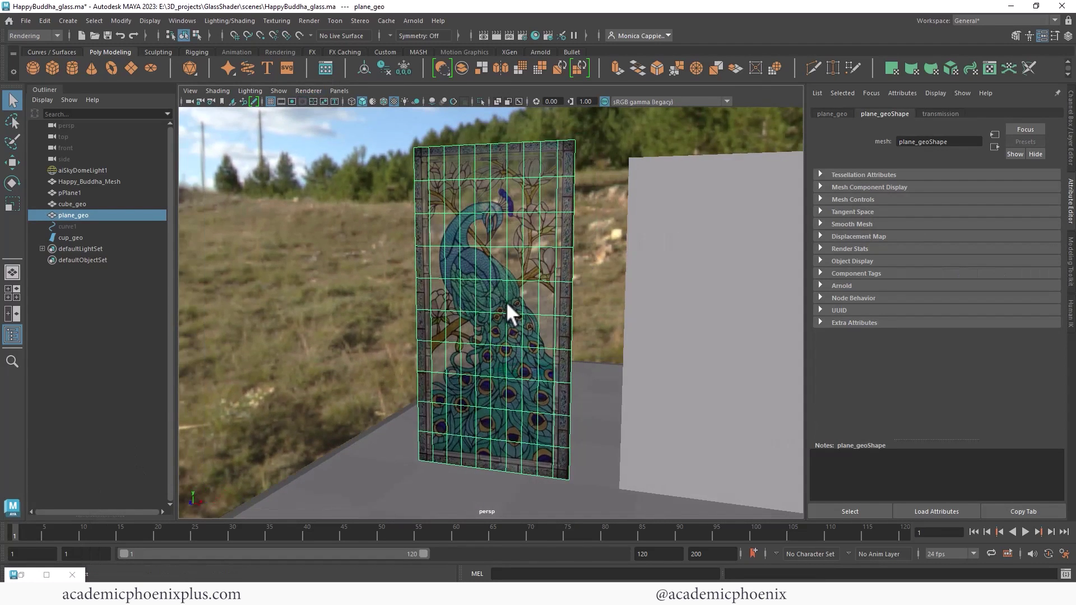
# - Test-render the close view of the stained-glass plane, then stop the render
pyautogui.click(22, 575)
pyautogui.click(714, 80)
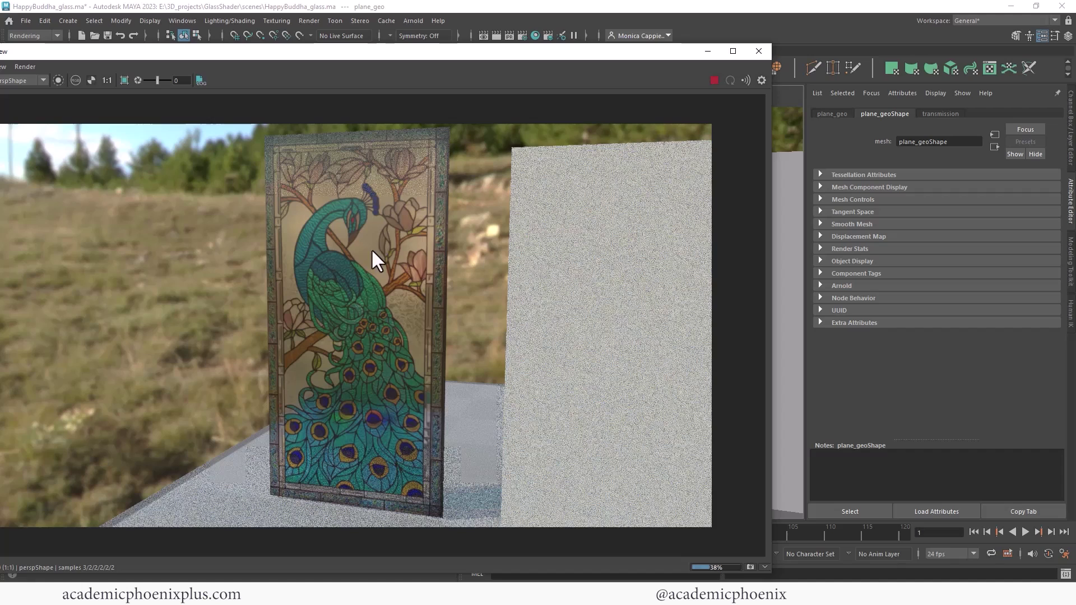
pyautogui.click(714, 80)
# - Lower the transmission material's Transmission Weight to 0.975
pyautogui.click(941, 114)
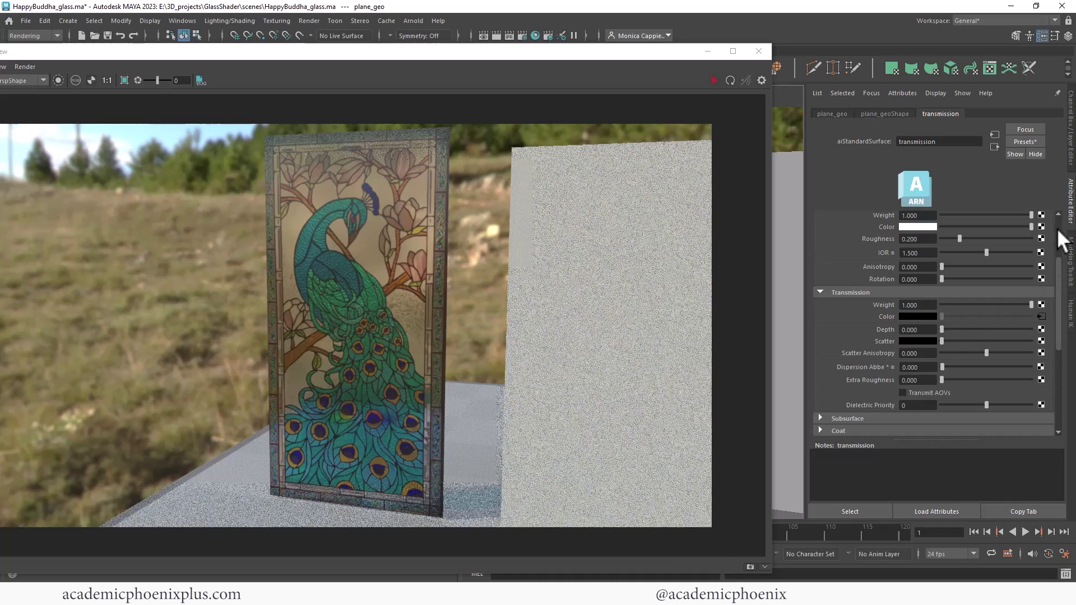
pyautogui.scroll(3, 1057, 228)
pyautogui.moveTo(1031, 397); pyautogui.dragTo(1029, 397)
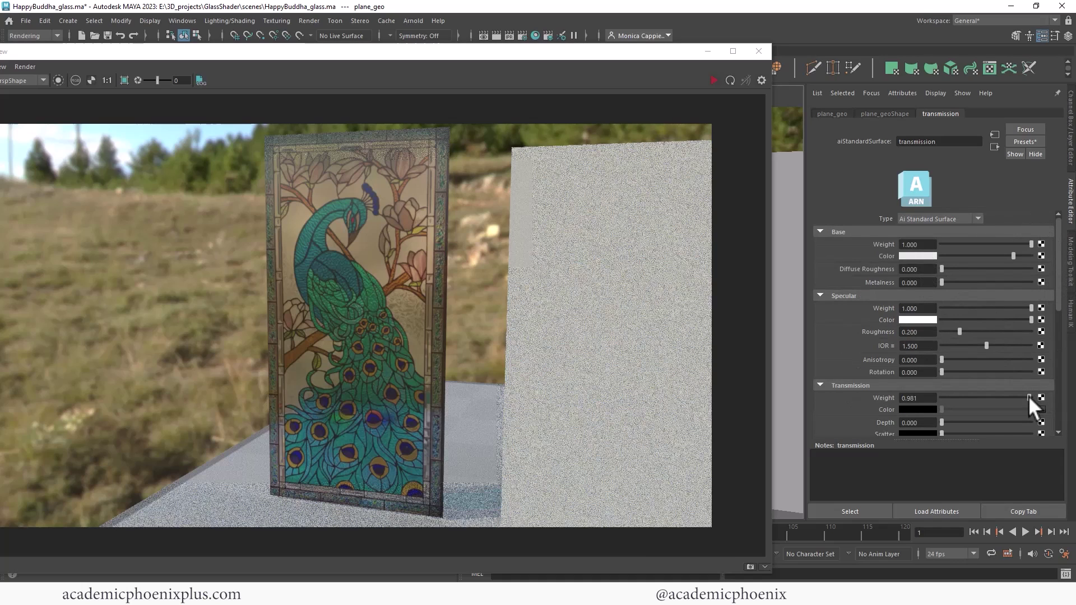
# - Connect a File texture with StainedGlass.jpg to the transmission material's Base Color
pyautogui.click(1041, 256)
pyautogui.click(468, 295)
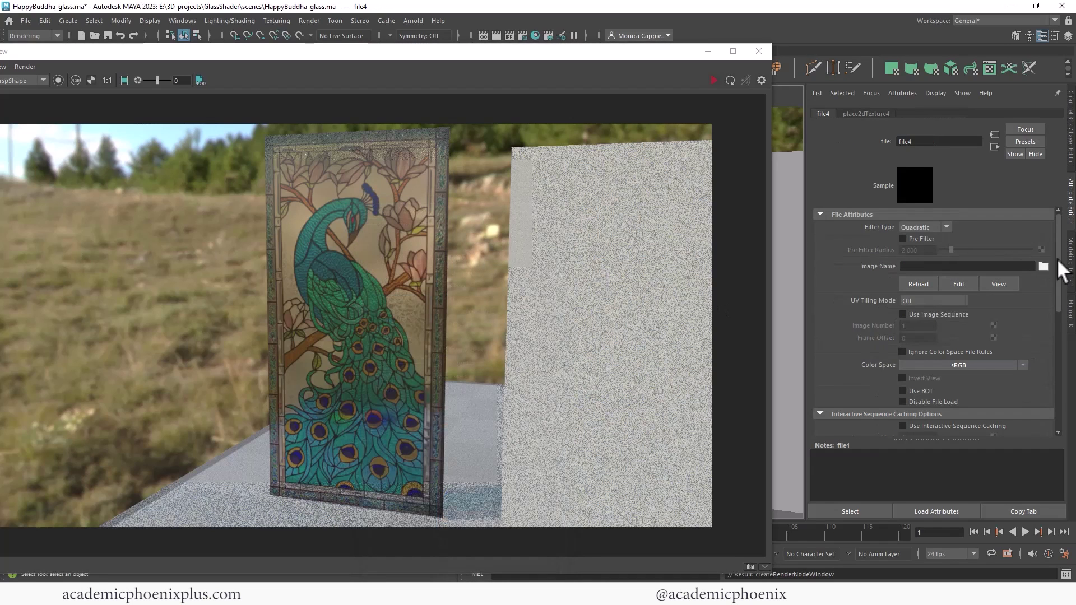
pyautogui.click(1043, 266)
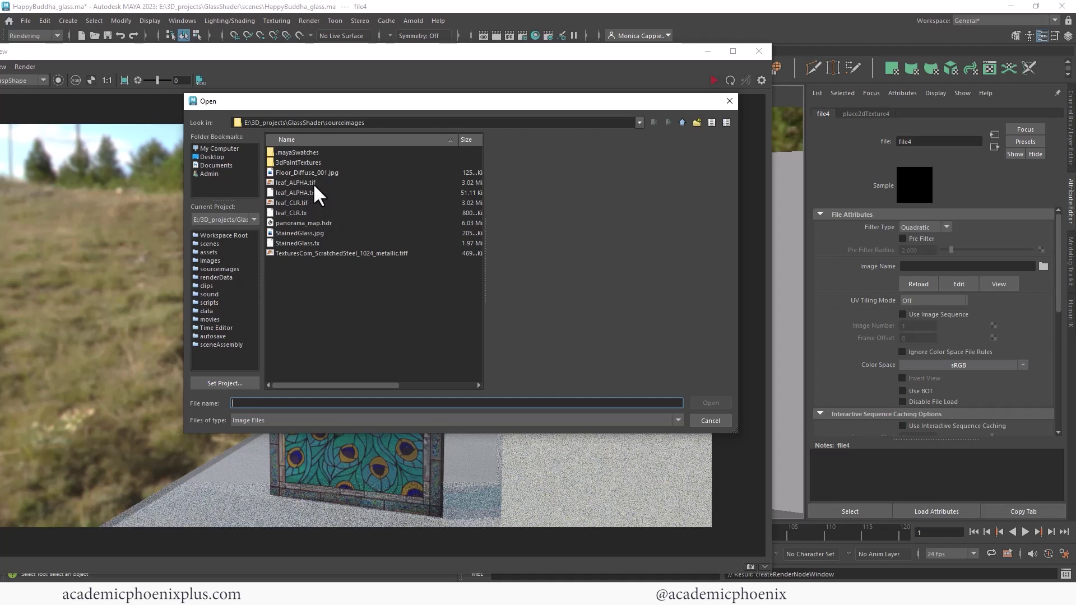
pyautogui.doubleClick(308, 234)
pyautogui.click(995, 147)
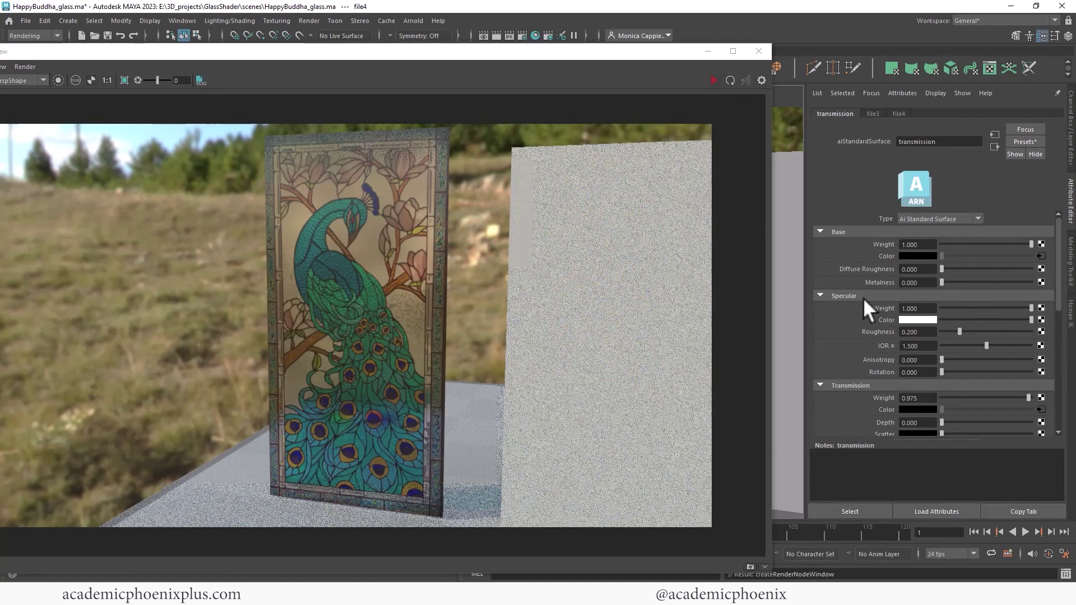
# - Connect a File texture with StainedGlass.jpg to the material's Specular Color and test-render the plane
pyautogui.click(1042, 320)
pyautogui.click(482, 293)
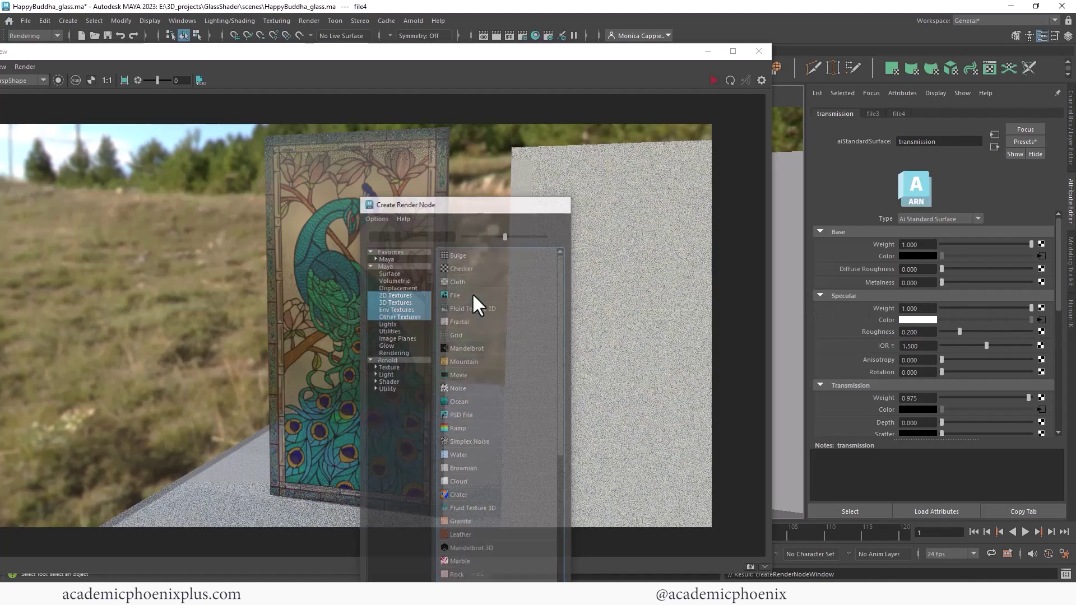
pyautogui.click(1043, 267)
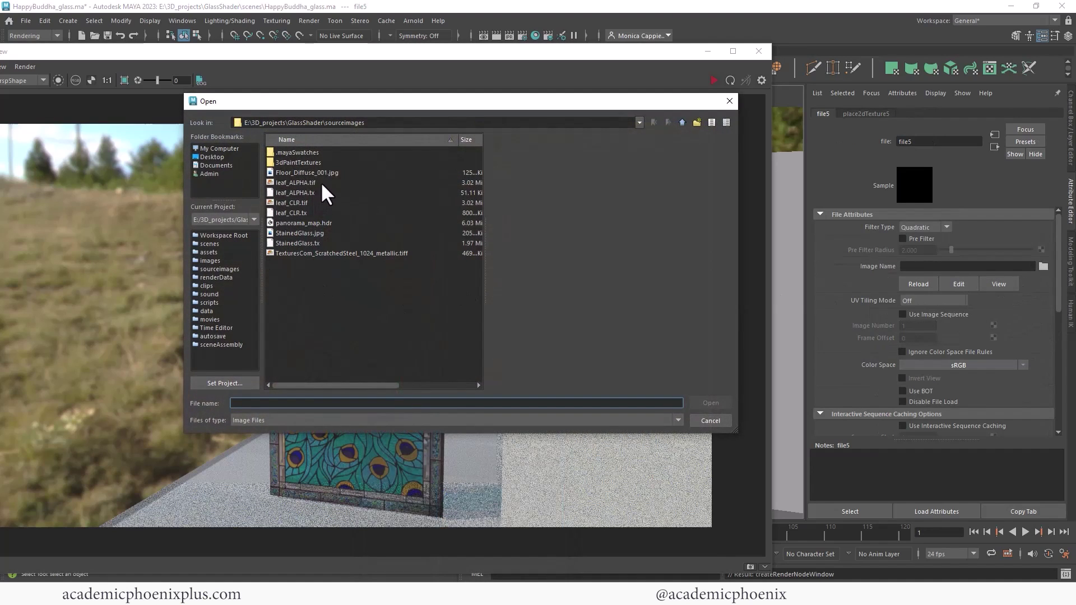
pyautogui.click(306, 236)
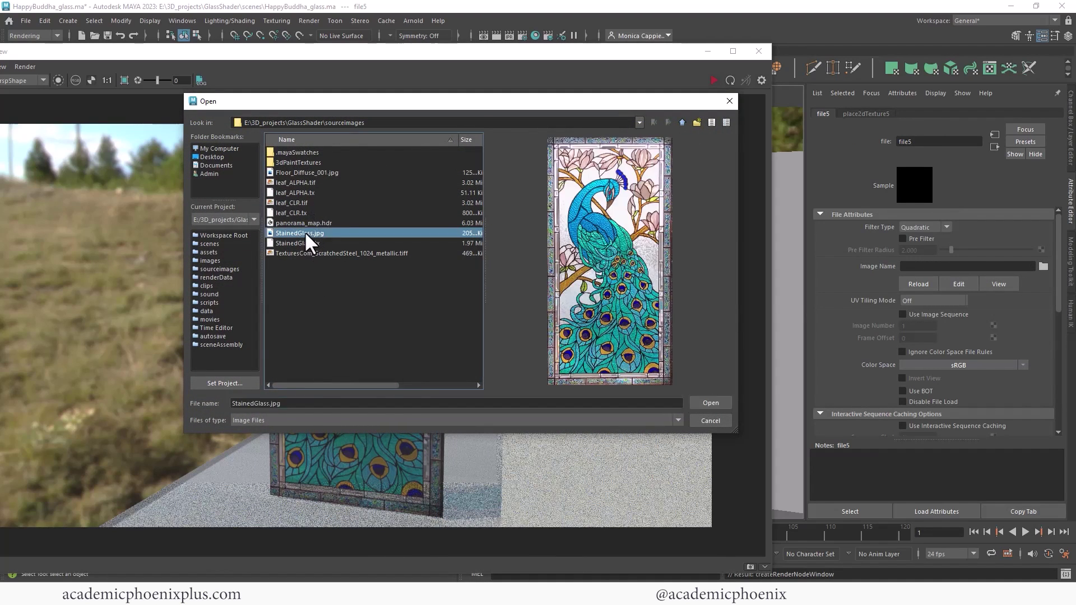
pyautogui.doubleClick(305, 232)
pyautogui.click(713, 81)
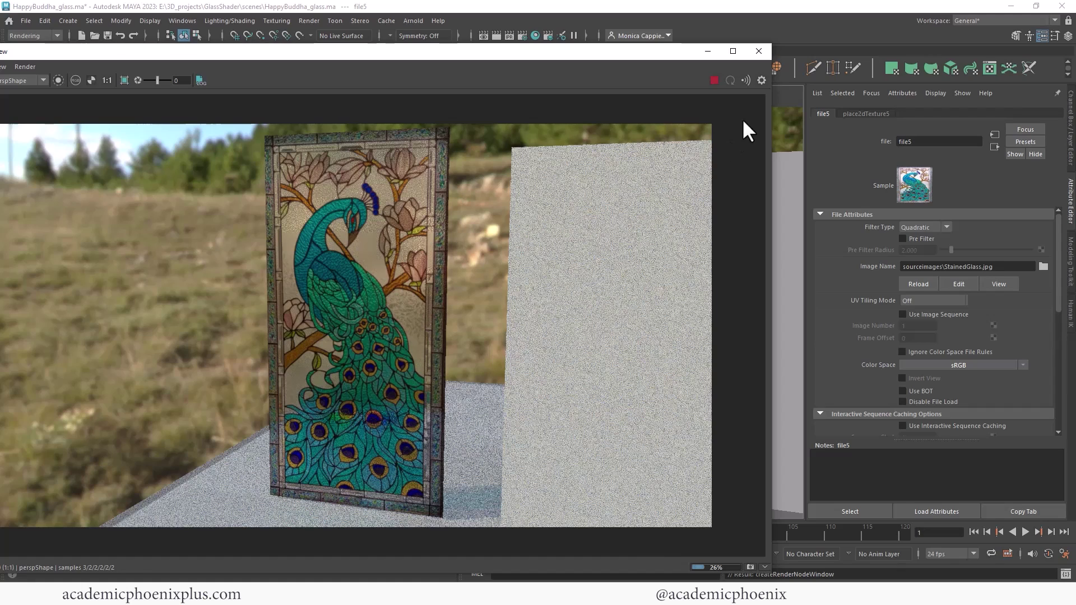
pyautogui.click(708, 51)
# - Rotate the stained-glass plane about its vertical axis on the floor and render it again
pyautogui.keyDown('alt'); pyautogui.moveTo(429, 243); pyautogui.dragTo(493, 291); pyautogui.keyUp('alt')
pyautogui.click(467, 313)
pyautogui.press('e')
pyautogui.moveTo(490, 379); pyautogui.dragTo(426, 426)
pyautogui.press('w')
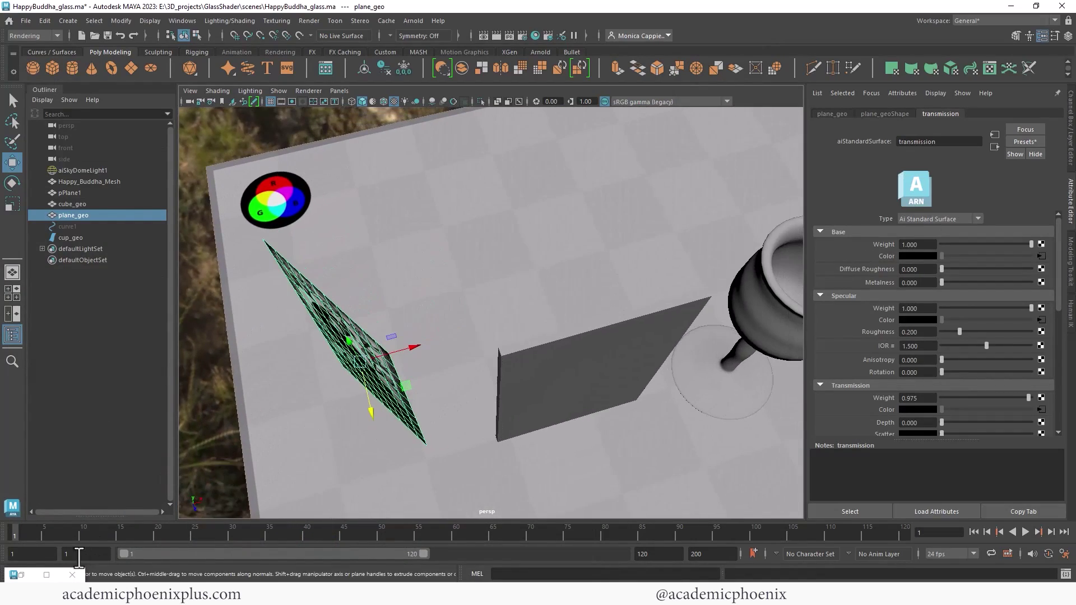
pyautogui.click(25, 574)
pyautogui.click(714, 80)
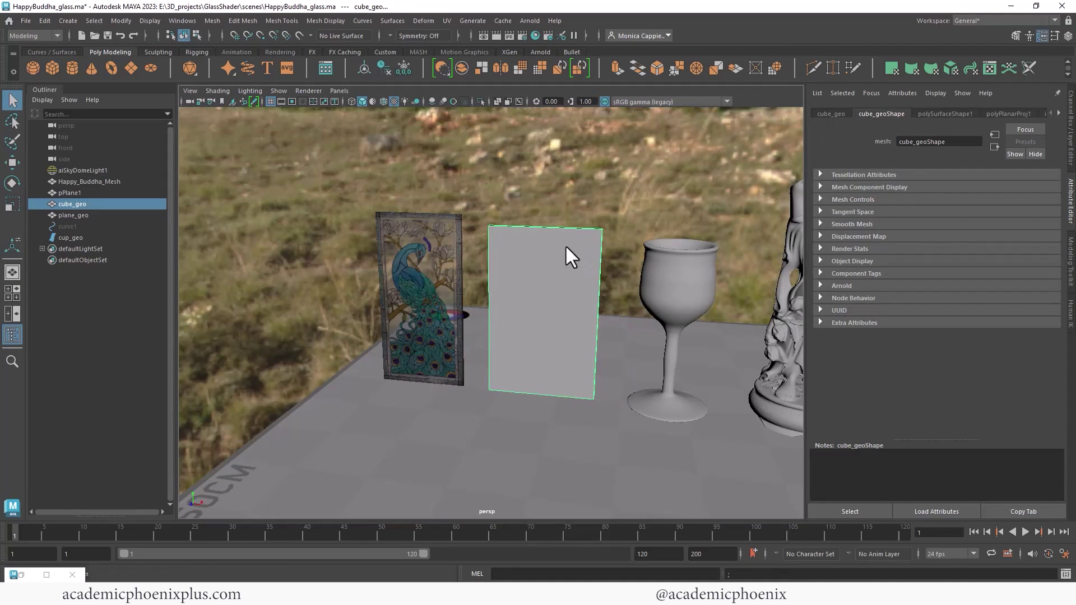
# - Assign the existing transmission material to cube_geo
pyautogui.moveTo(567, 245); pyautogui.dragTo(640, 519, button='right')
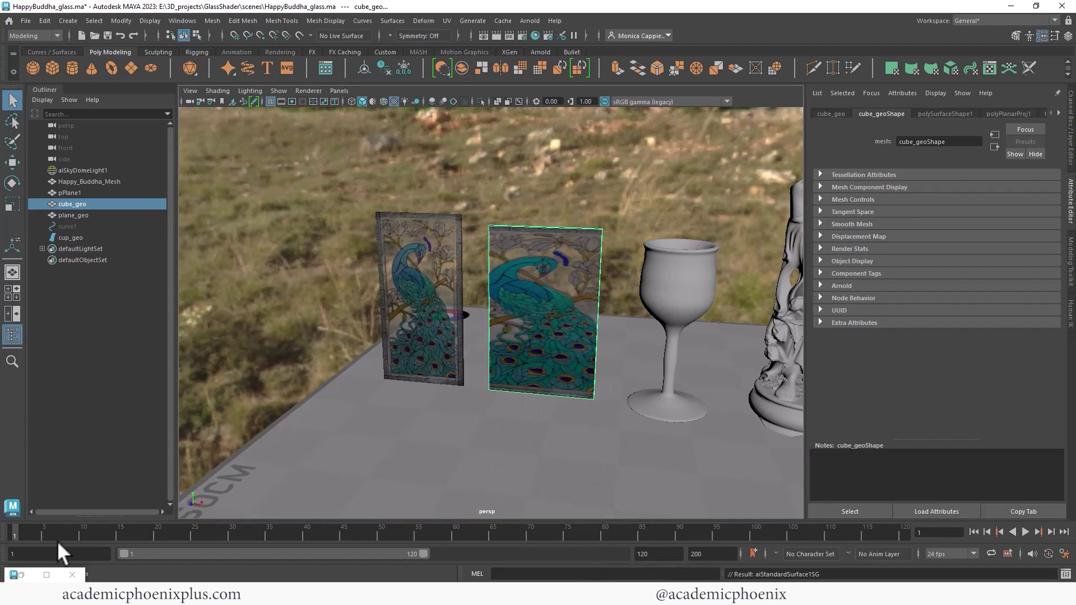
# - Render the stained-glass plane and cube in the Arnold render view to compare them, and stop the render
pyautogui.click(22, 574)
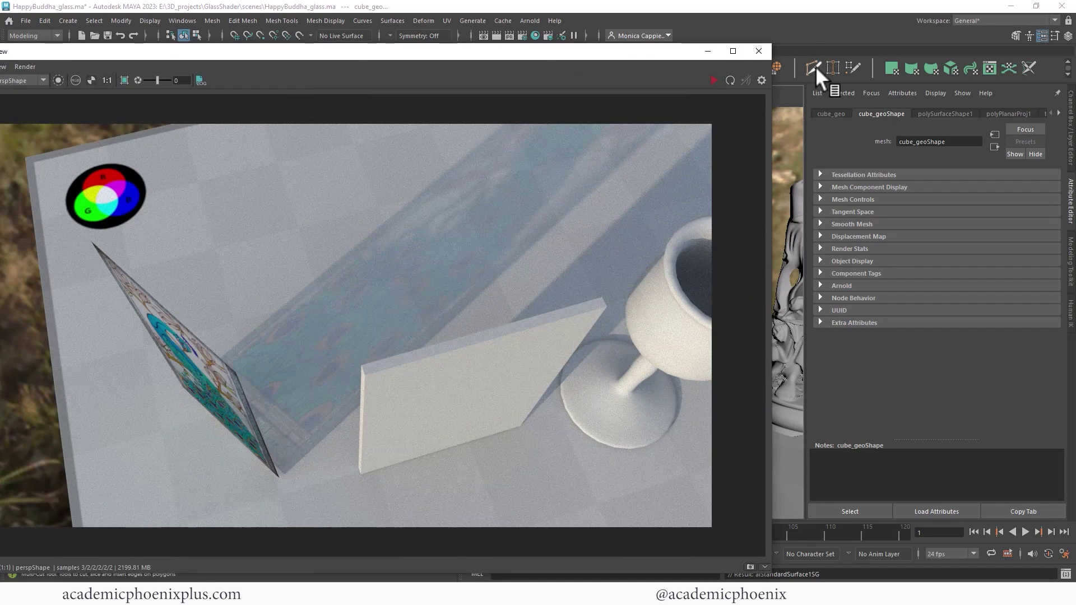
pyautogui.click(713, 81)
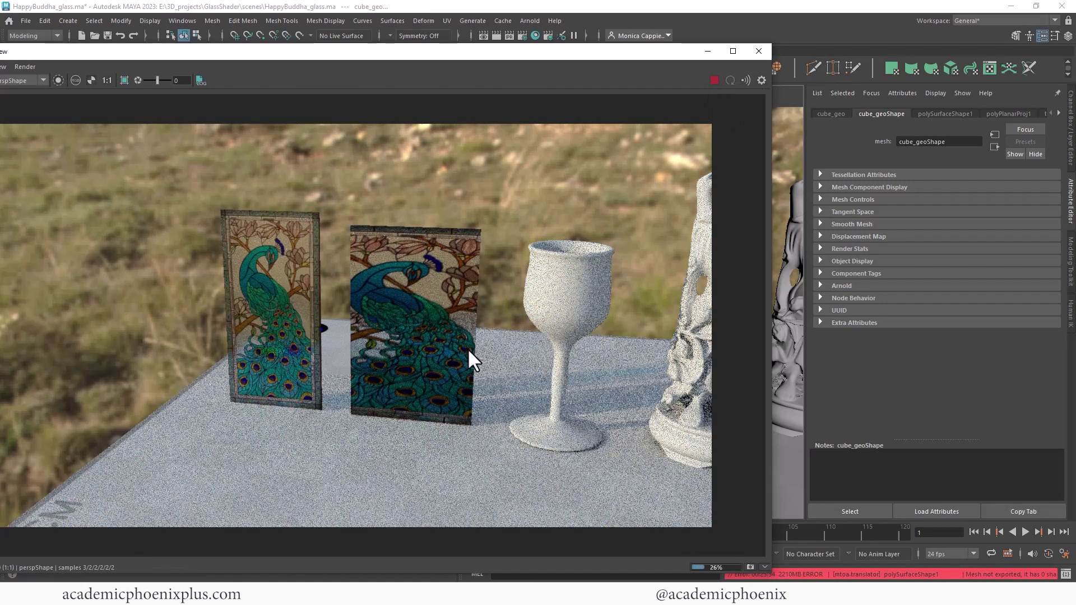
pyautogui.press('Escape')
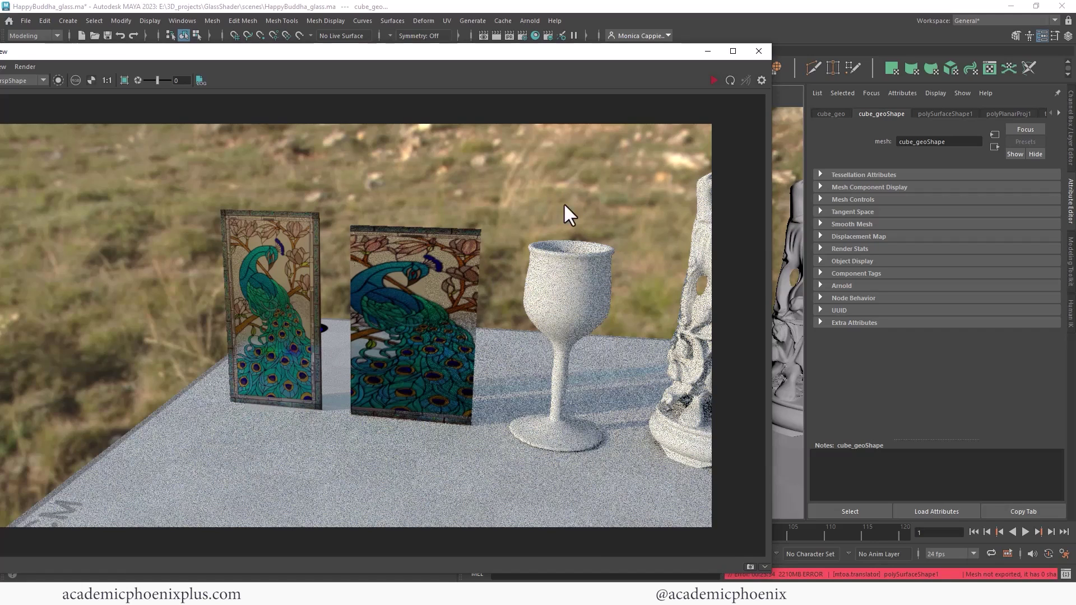
pyautogui.click(709, 52)
# - Duplicate plane_geo and cube_geo together and raise the copies vertically until they float above the originals
pyautogui.click(440, 298)
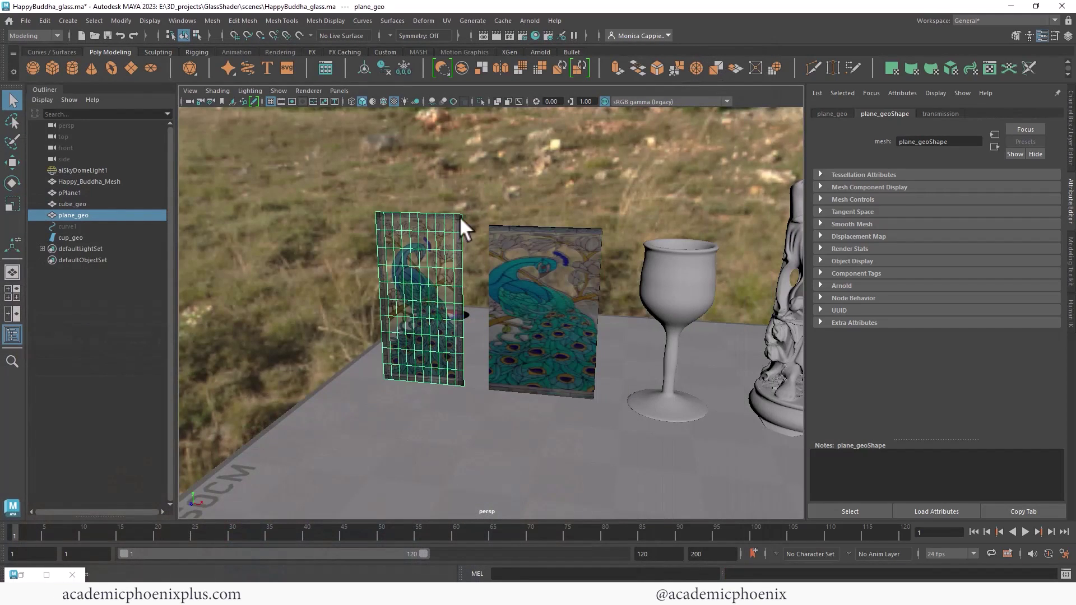
pyautogui.keyDown('alt'); pyautogui.moveTo(461, 221); pyautogui.dragTo(447, 267, button='middle'); pyautogui.keyUp('alt')
pyautogui.keyDown('alt'); pyautogui.moveTo(447, 267); pyautogui.dragTo(510, 247); pyautogui.keyUp('alt')
pyautogui.keyDown('alt'); pyautogui.moveTo(509, 248); pyautogui.dragTo(434, 271, button='right'); pyautogui.keyUp('alt')
pyautogui.keyDown('shift'); pyautogui.click(477, 255); pyautogui.keyUp('shift')
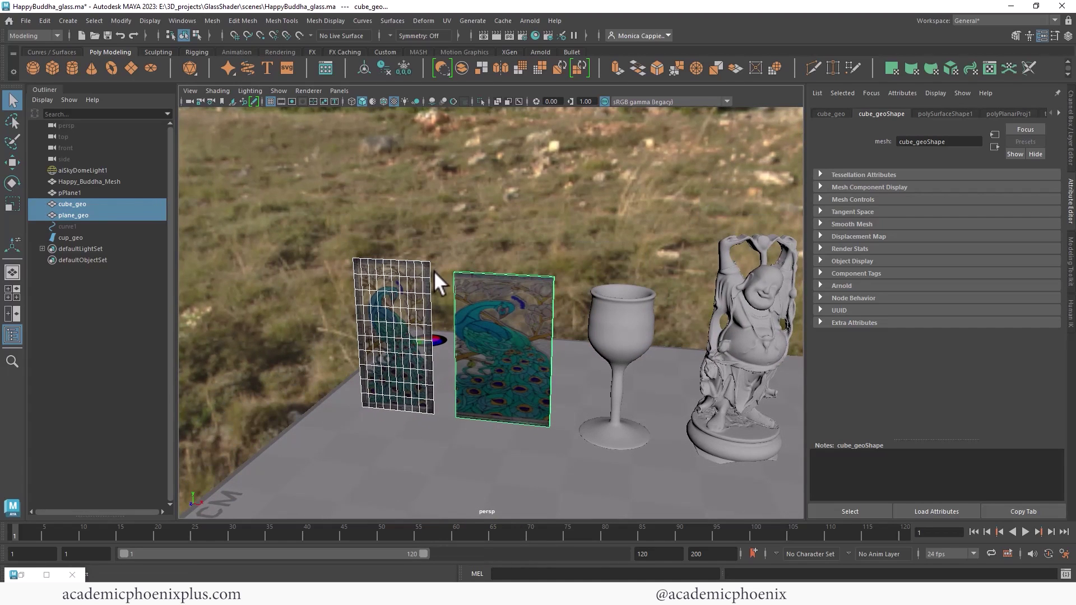
pyautogui.hotkey('ctrl', 'd')
pyautogui.press('w')
pyautogui.keyDown('alt'); pyautogui.moveTo(430, 265); pyautogui.dragTo(487, 280, button='middle'); pyautogui.keyUp('alt')
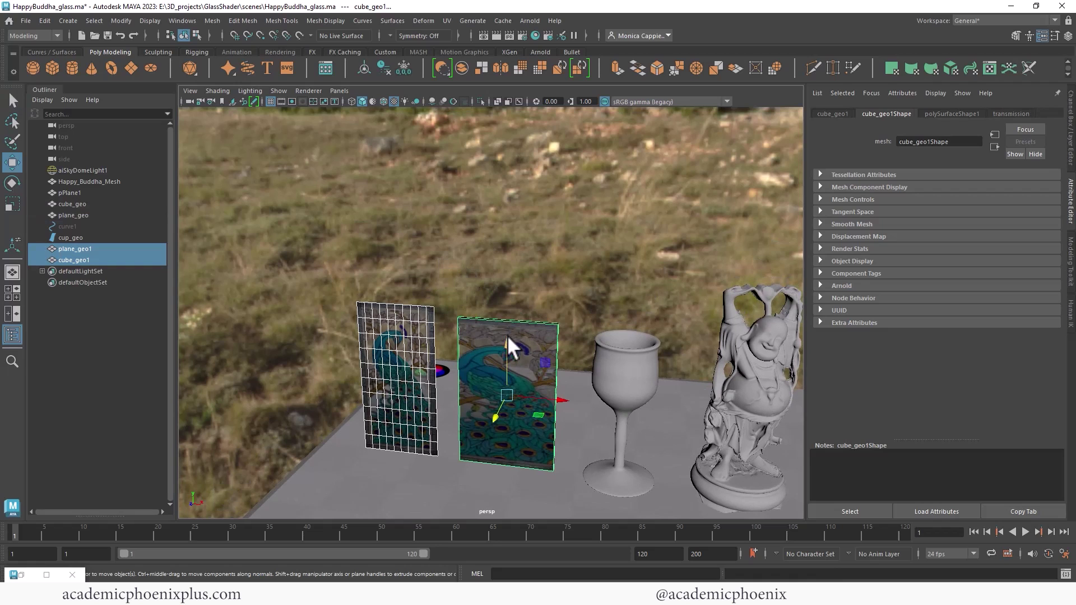
pyautogui.moveTo(509, 336); pyautogui.dragTo(532, 145)
pyautogui.keyDown('alt'); pyautogui.moveTo(532, 145); pyautogui.dragTo(493, 243, button='middle'); pyautogui.keyUp('alt')
# - Assign a new Arnold aiStandardSurface material named opacity to the duplicated plane and cube
pyautogui.moveTo(425, 259); pyautogui.dragTo(435, 548, button='right')
pyautogui.click(401, 286)
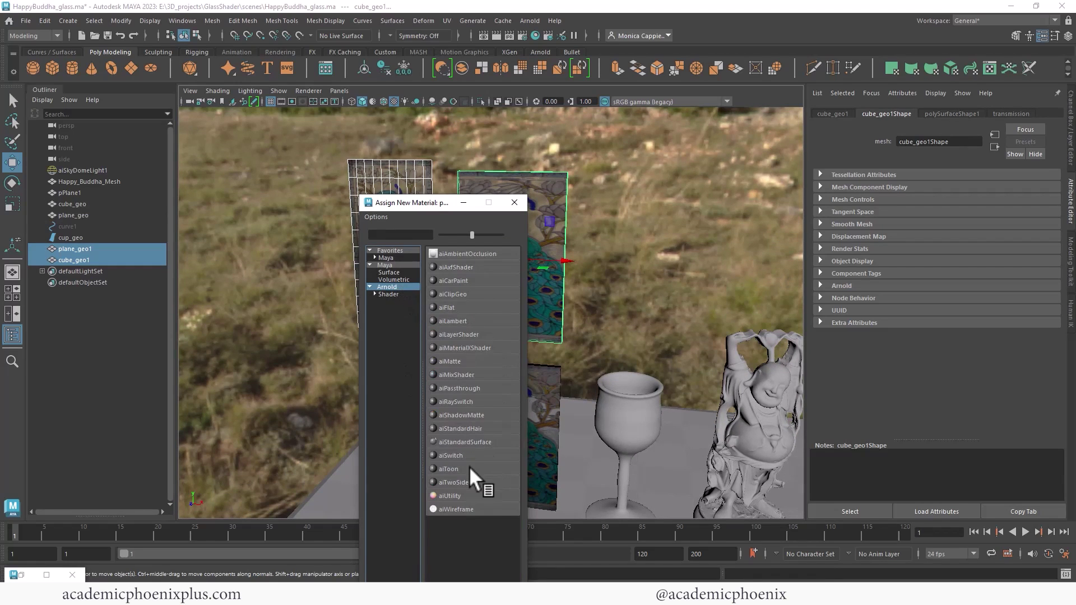
pyautogui.click(468, 443)
pyautogui.moveTo(970, 143); pyautogui.dragTo(808, 130)
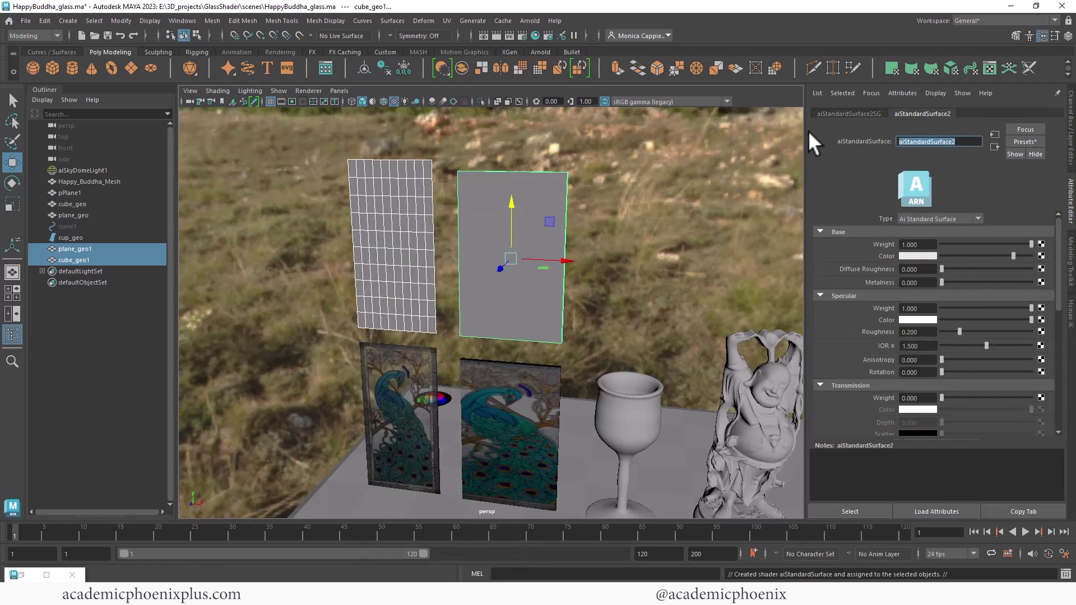
pyautogui.click(427, 213)
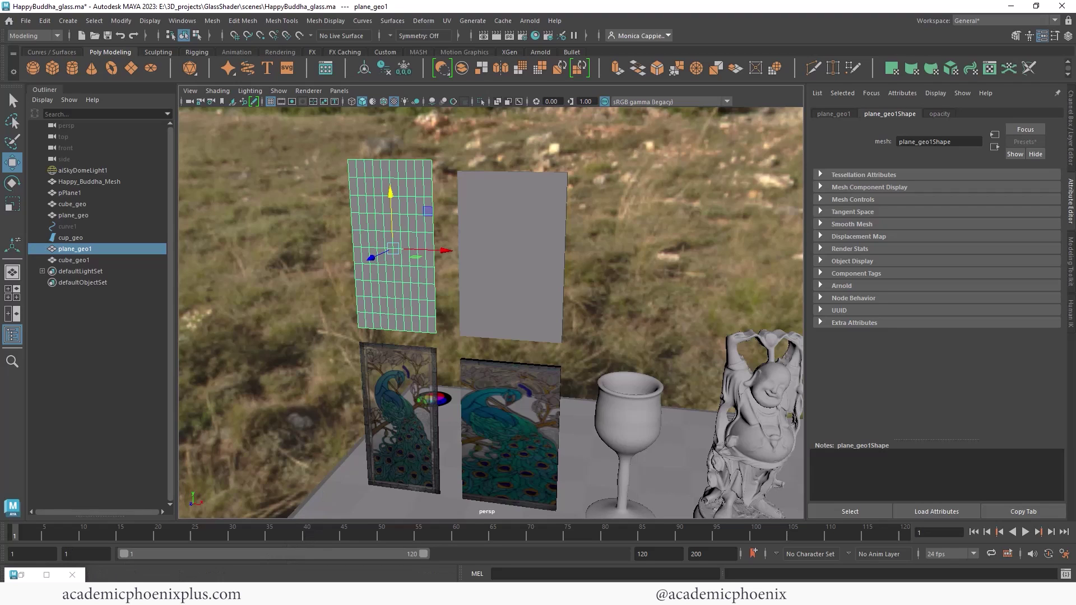
# - View the leaf_CLR and leaf_ALPHA images from the sourceimages folder in File Explorer
pyautogui.moveTo(258, 592)
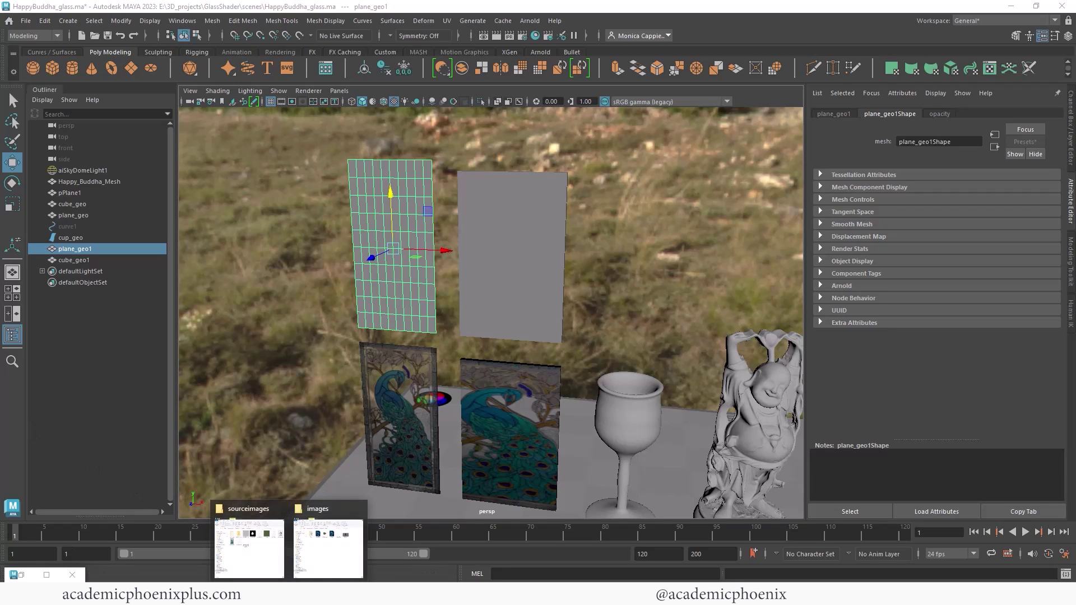
pyautogui.click(247, 541)
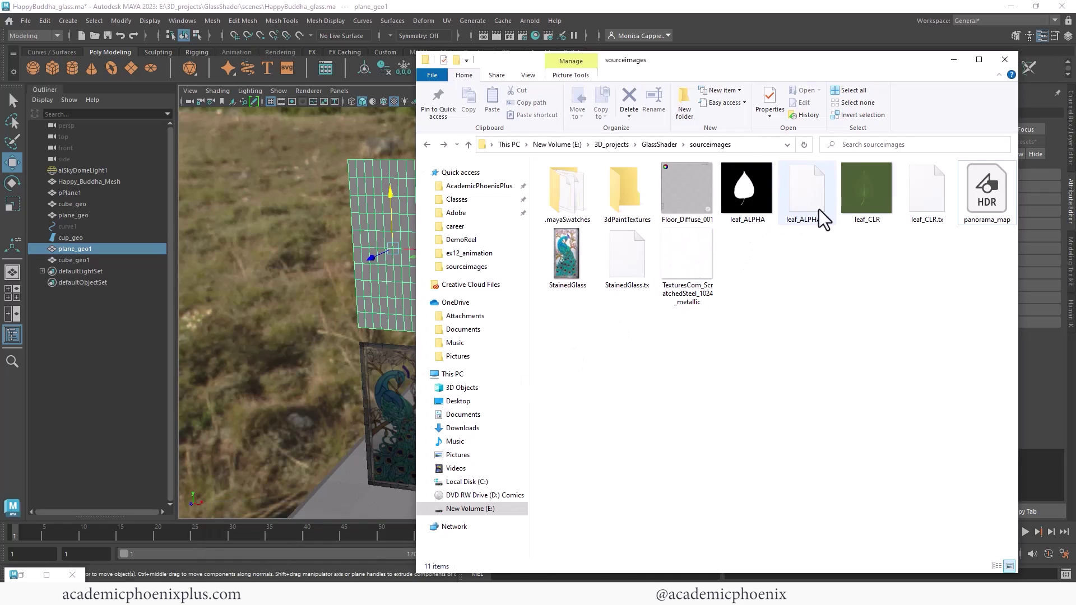
pyautogui.doubleClick(860, 206)
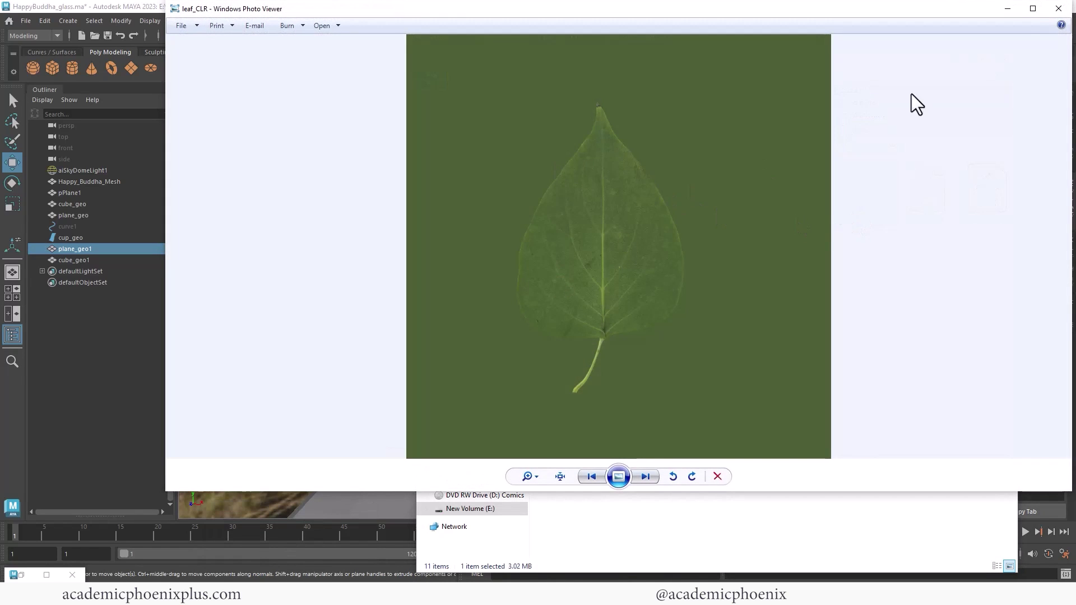
pyautogui.click(1058, 8)
pyautogui.doubleClick(741, 193)
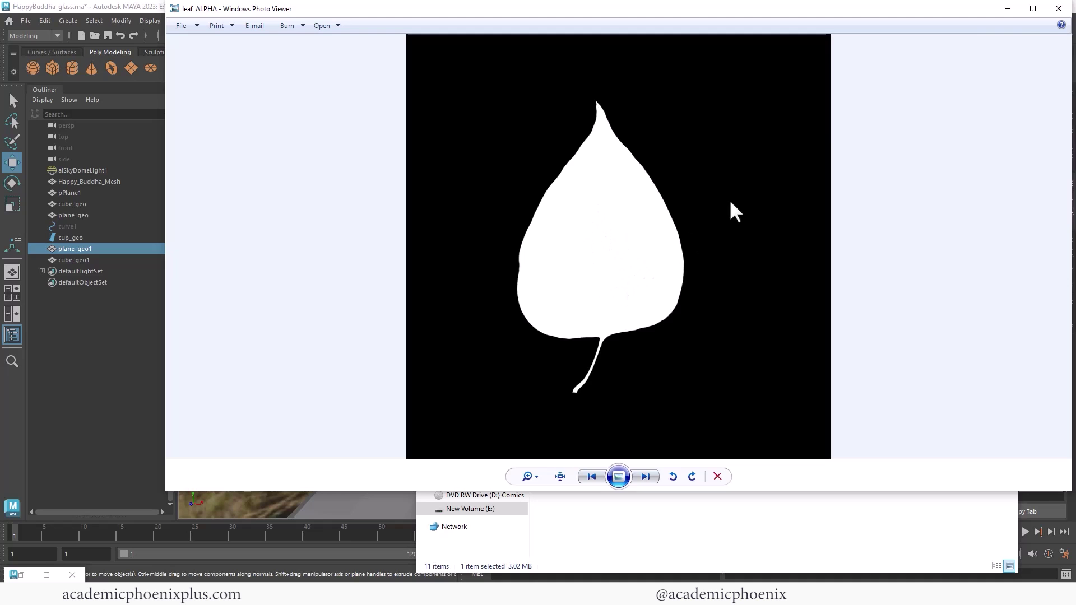
pyautogui.click(1008, 8)
# - Connect a File texture with leaf_CLR.tif to the opacity material's Base Color
pyautogui.click(405, 193)
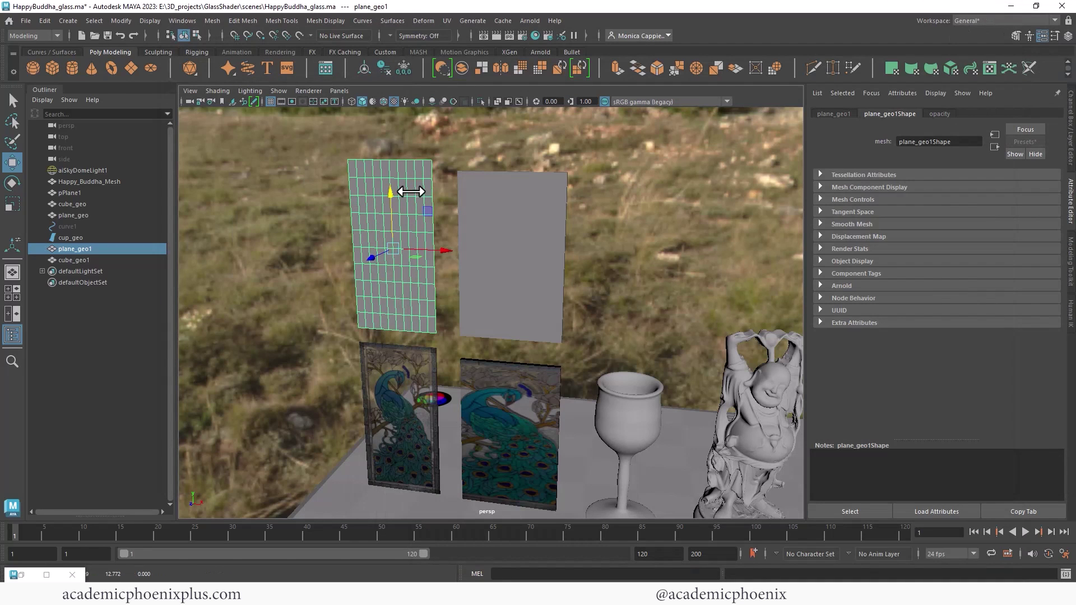
pyautogui.click(940, 113)
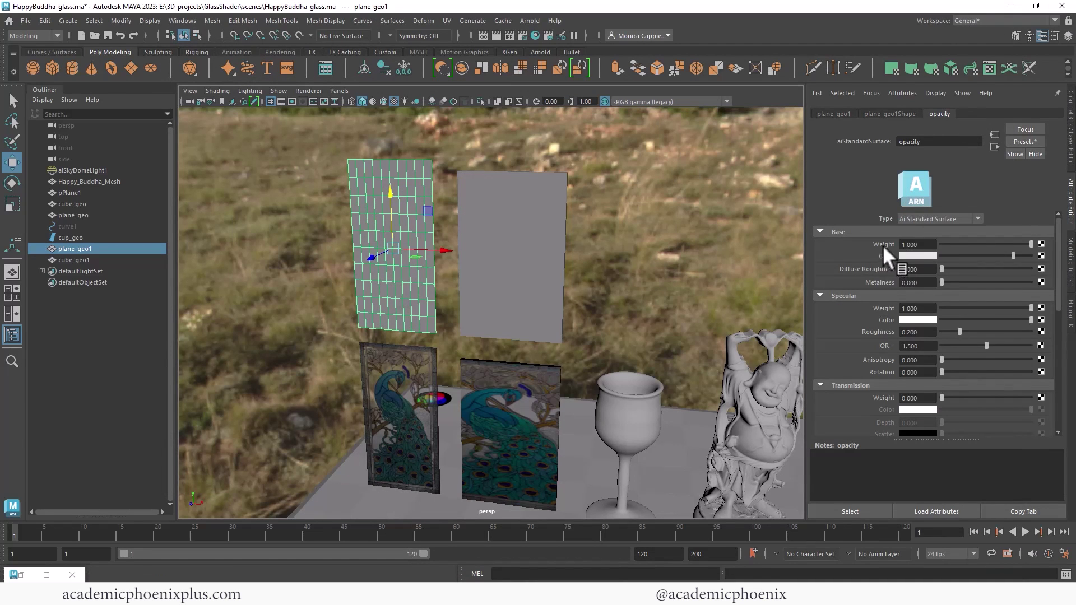
pyautogui.click(1041, 256)
pyautogui.click(486, 284)
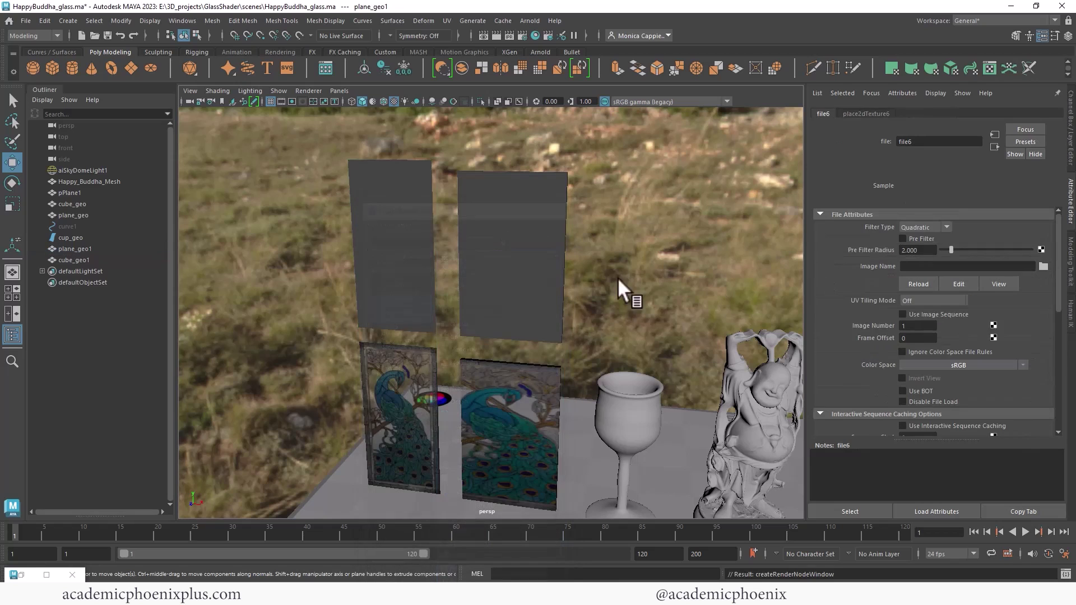
pyautogui.click(1042, 266)
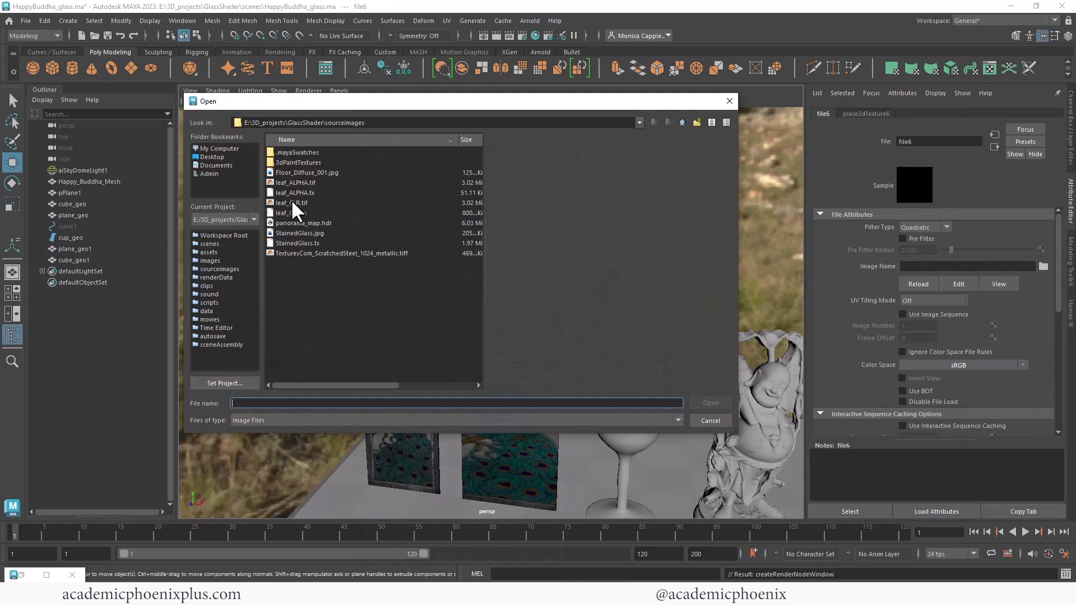
pyautogui.doubleClick(297, 203)
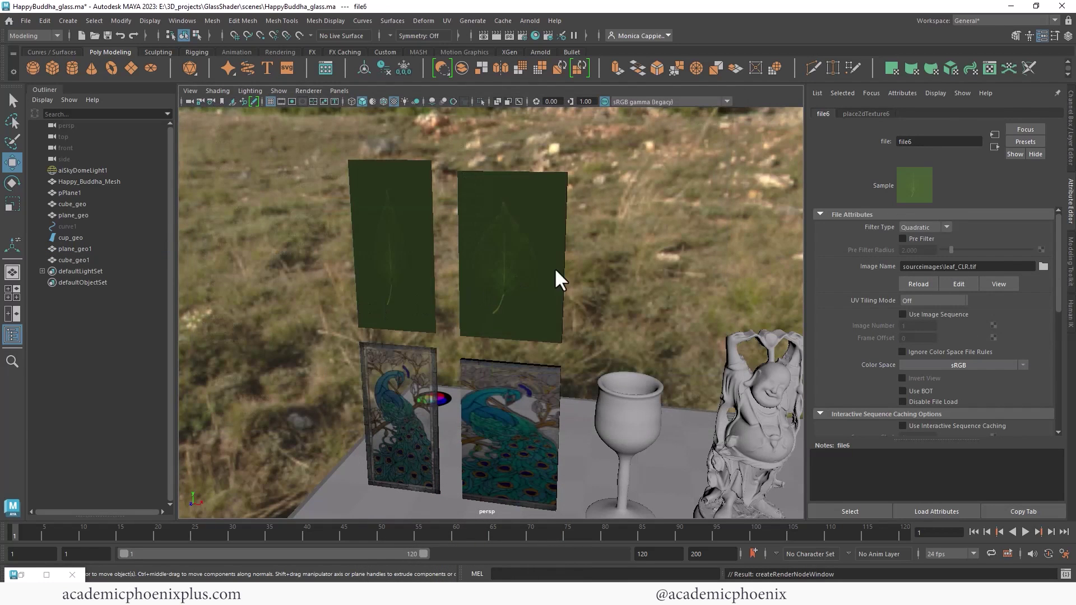
# - Set the Geometry Opacity of the opacity material on cube_geo1 to black and test-render the scene
pyautogui.click(602, 273)
pyautogui.scroll(5, 597, 259)
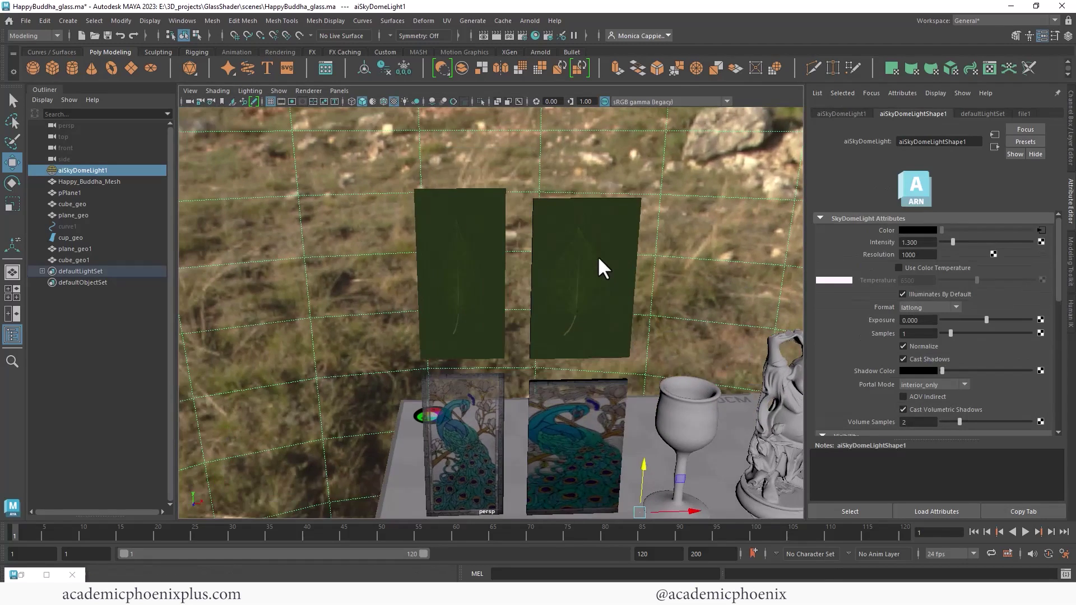
pyautogui.keyDown('alt'); pyautogui.moveTo(599, 257); pyautogui.dragTo(381, 295); pyautogui.keyUp('alt')
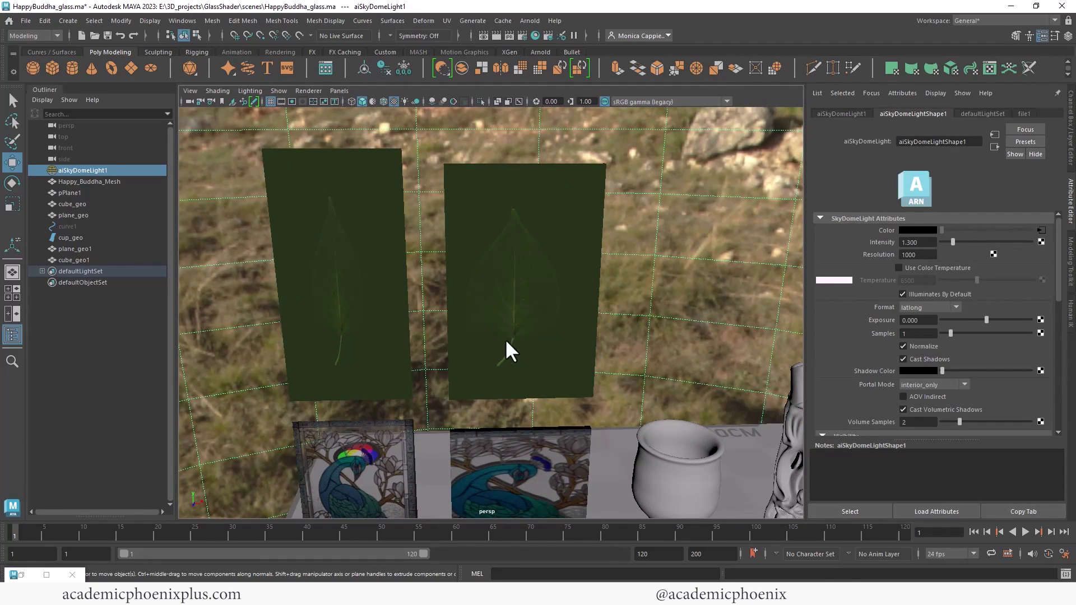
pyautogui.click(522, 331)
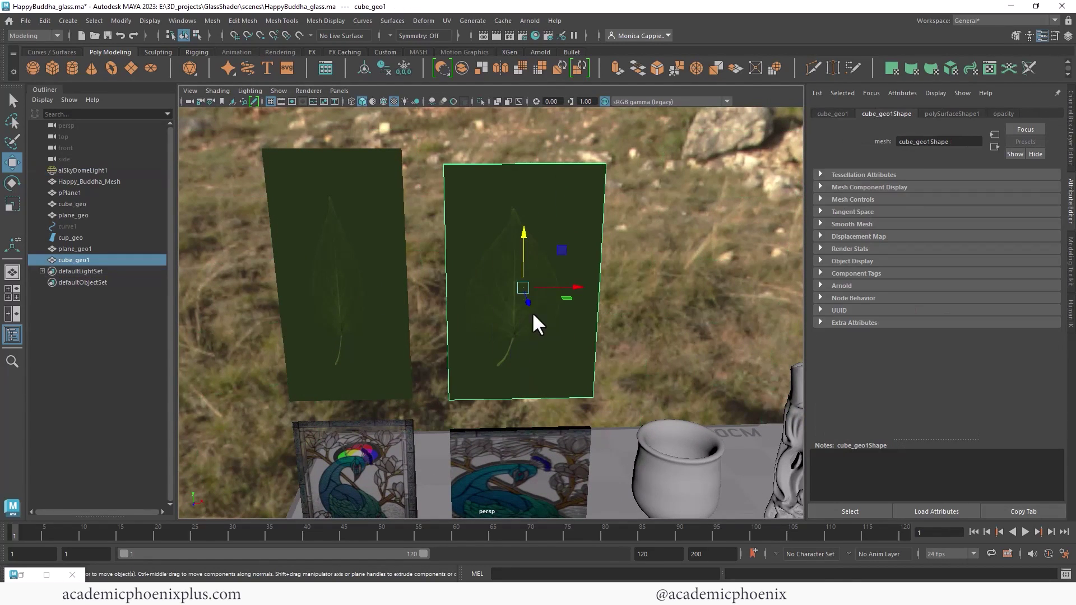
pyautogui.click(1007, 112)
pyautogui.moveTo(1061, 274); pyautogui.dragTo(1058, 356)
pyautogui.click(850, 311)
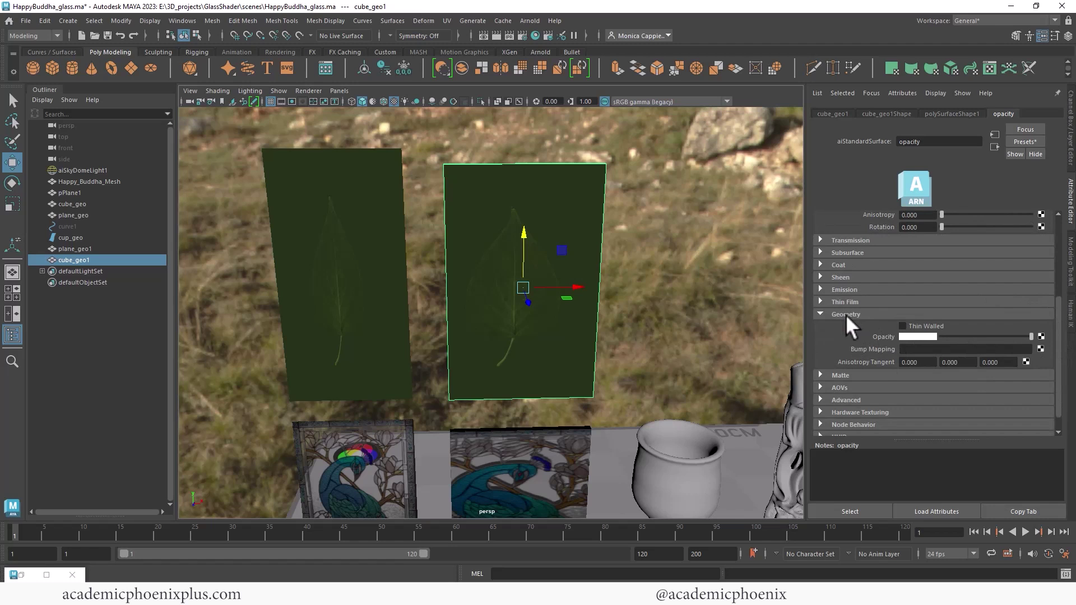
pyautogui.click(846, 315)
pyautogui.click(848, 342)
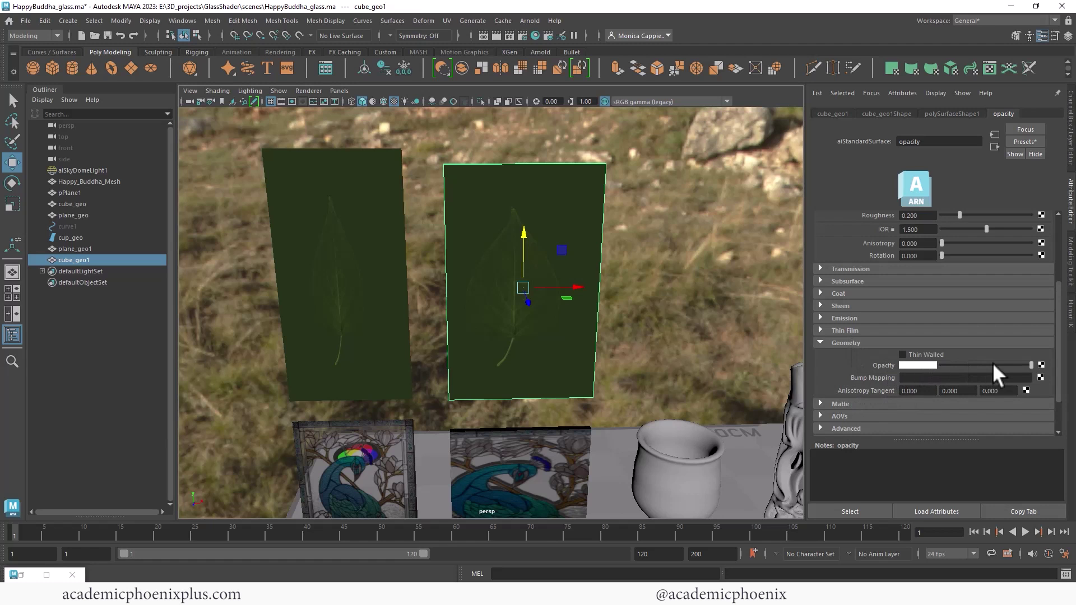
pyautogui.moveTo(992, 364); pyautogui.dragTo(894, 365)
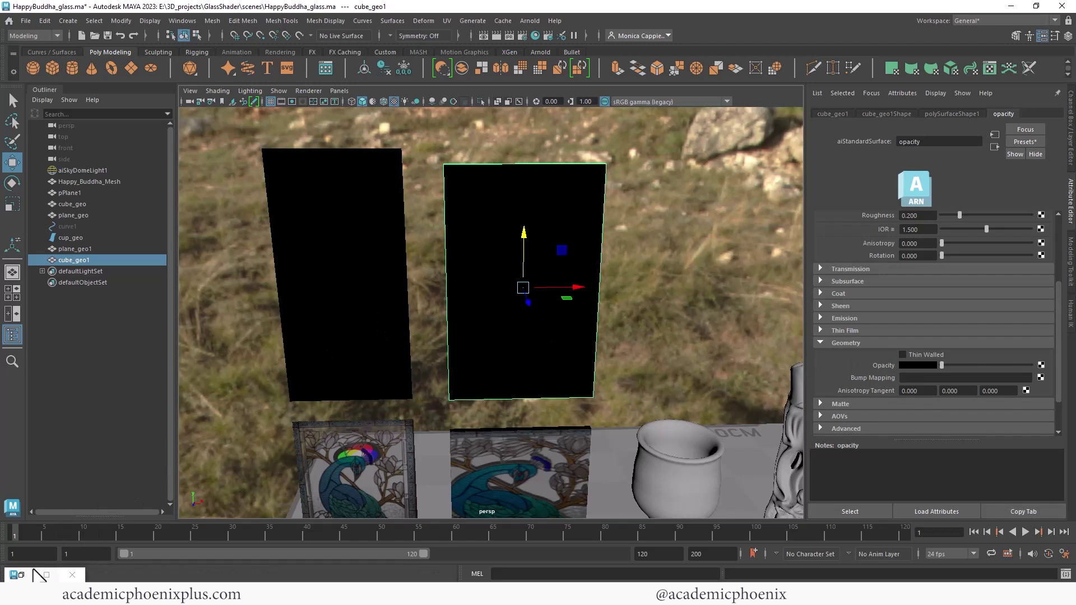
pyautogui.click(536, 36)
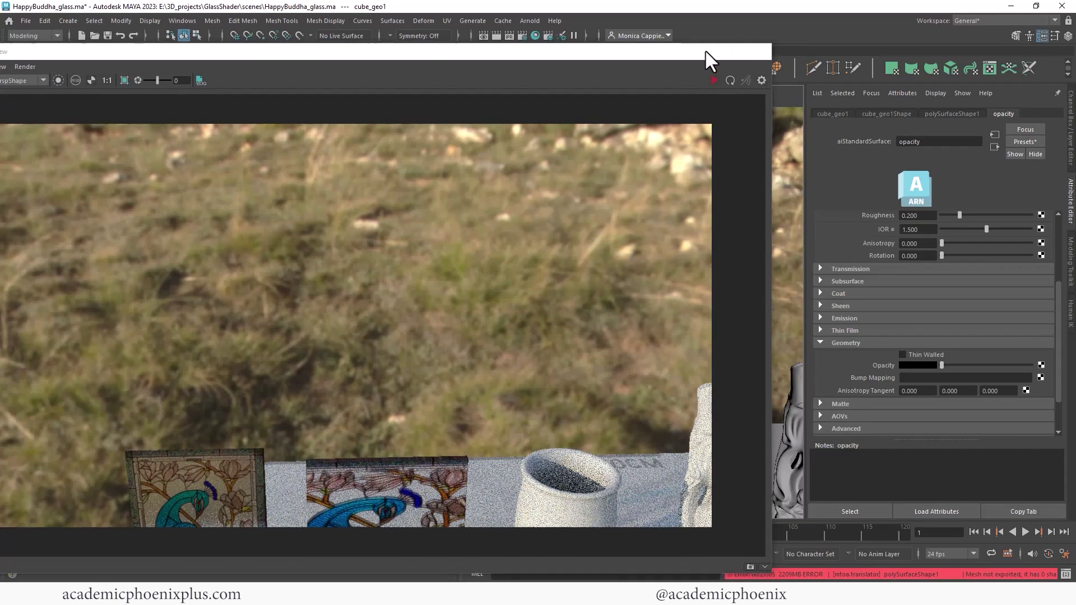
pyautogui.click(707, 51)
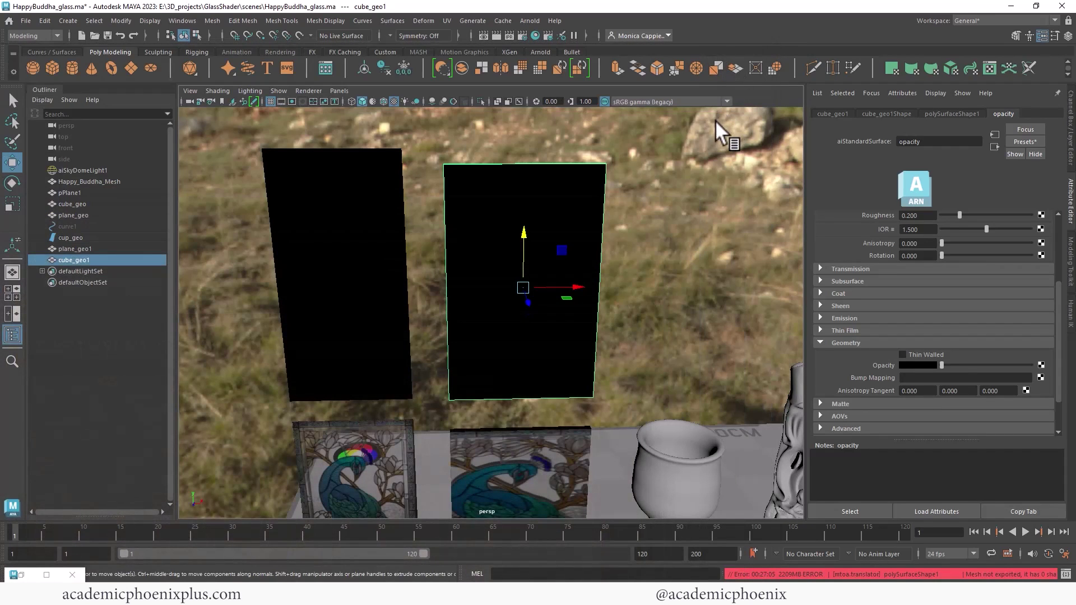
# - Connect a File texture with leaf_ALPHA.tif to the material's Geometry Opacity
pyautogui.click(1041, 365)
pyautogui.click(465, 301)
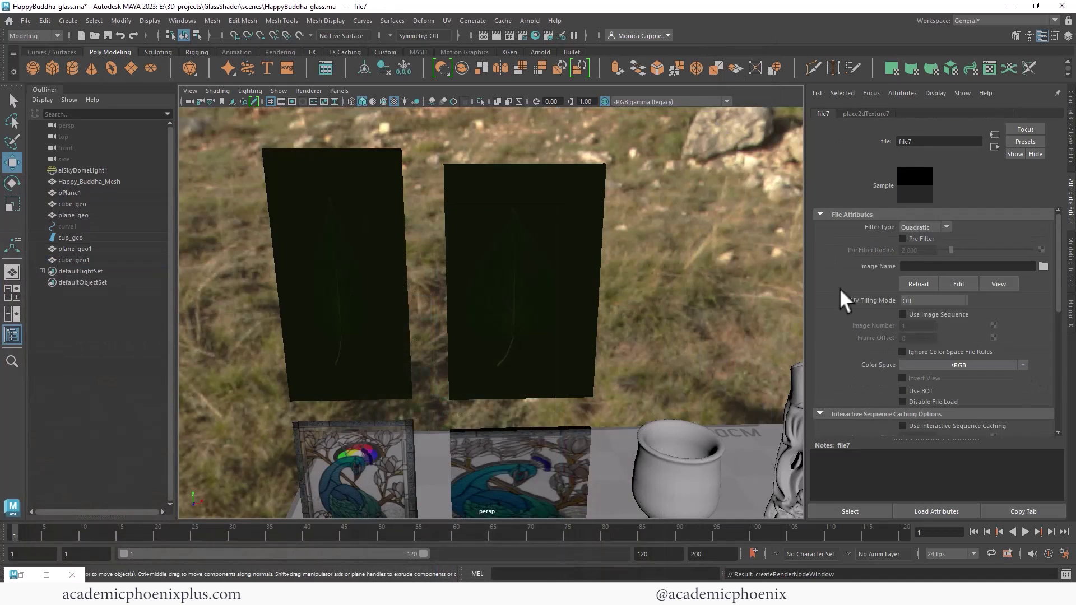
pyautogui.click(1044, 266)
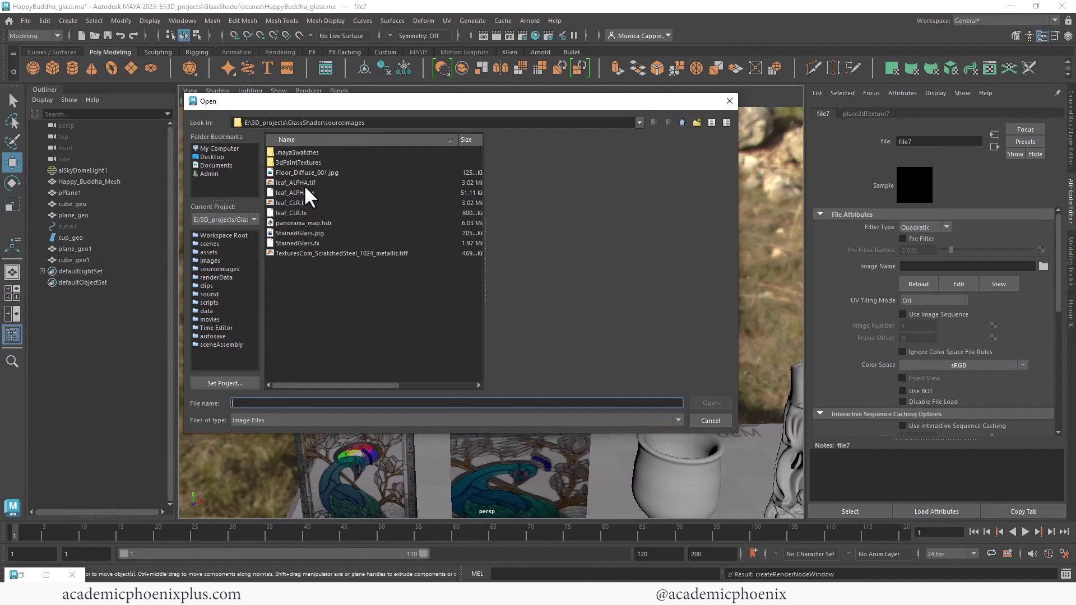
pyautogui.doubleClick(305, 184)
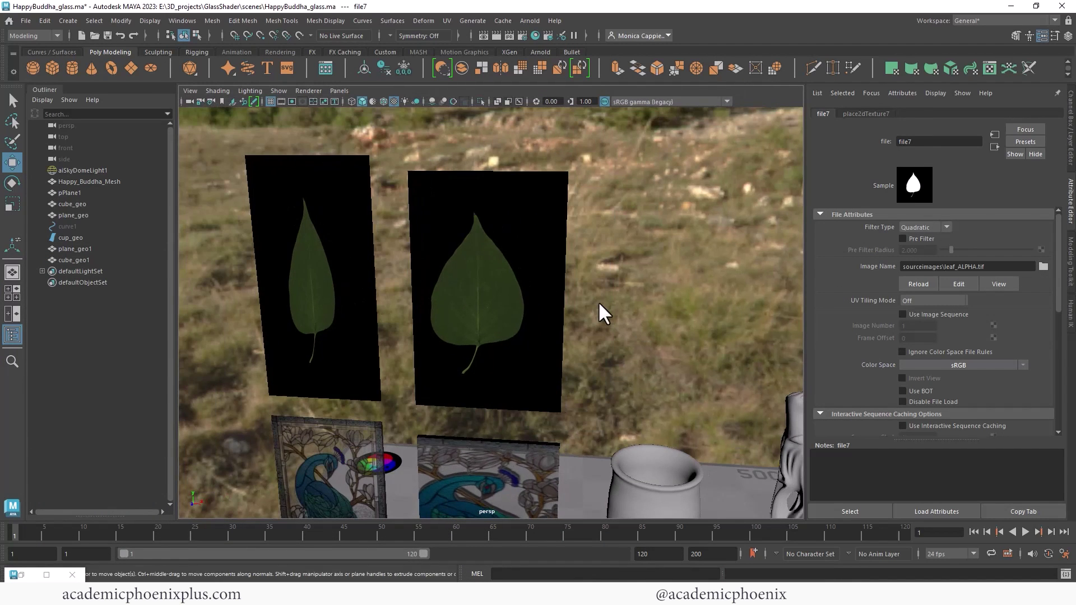
# - Render the leaf-textured plane and cube to check the opacity cutout
pyautogui.doubleClick(23, 575)
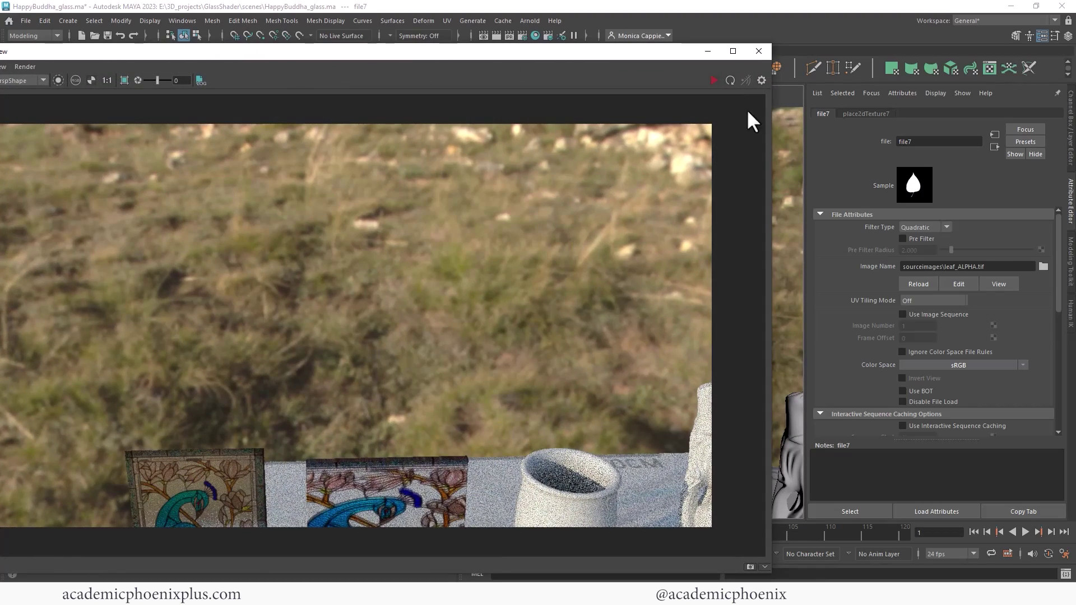
pyautogui.click(713, 81)
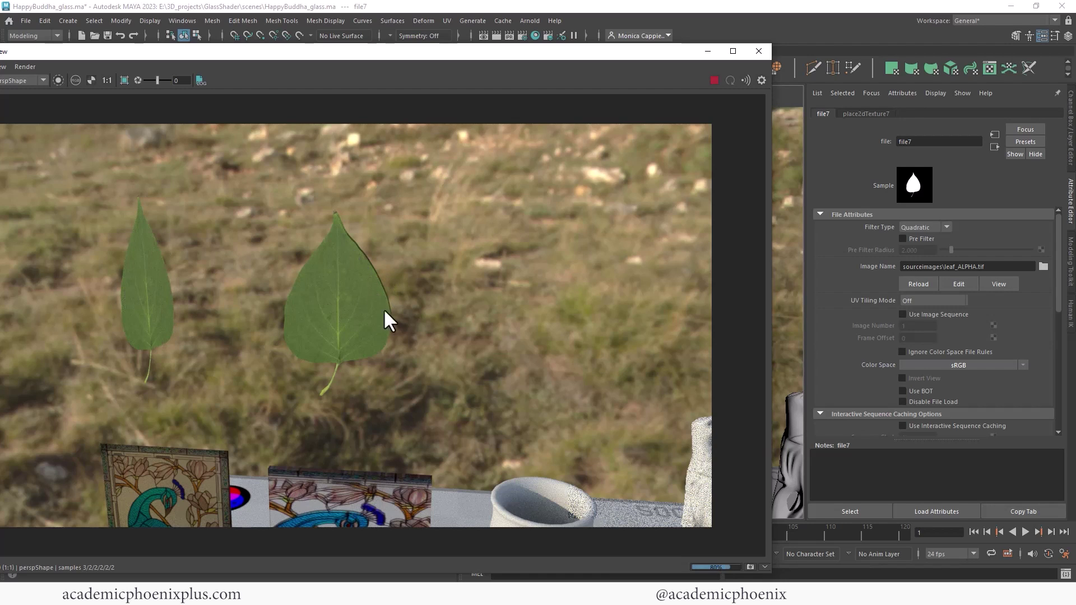
pyautogui.click(708, 51)
# - Render the leaf plane and cube again from a steeper side angle to compare their thickness
pyautogui.keyDown('alt'); pyautogui.moveTo(661, 129); pyautogui.dragTo(513, 234); pyautogui.keyUp('alt')
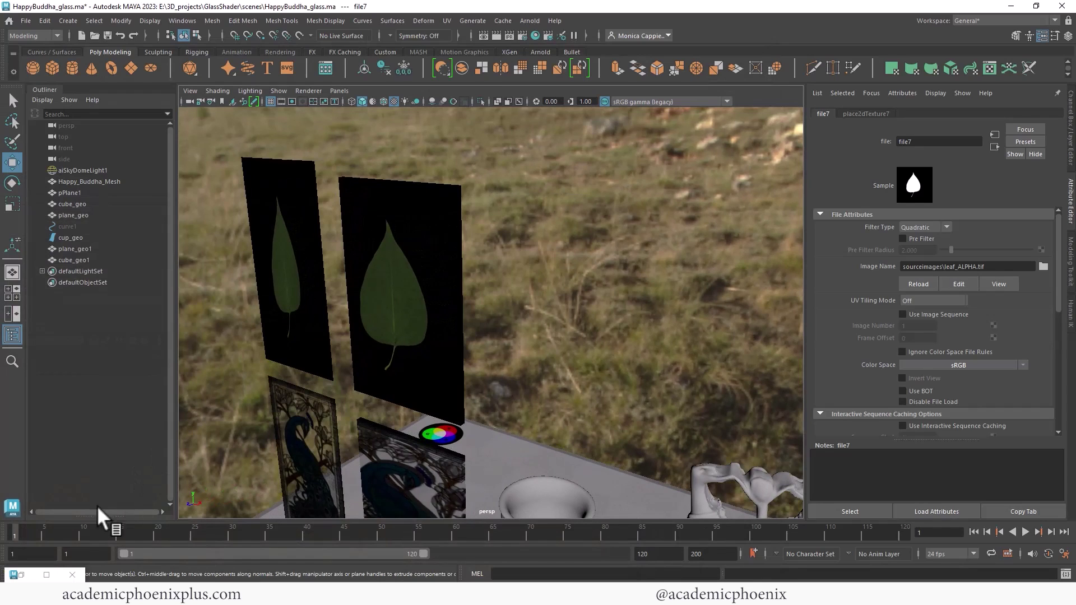
pyautogui.click(46, 575)
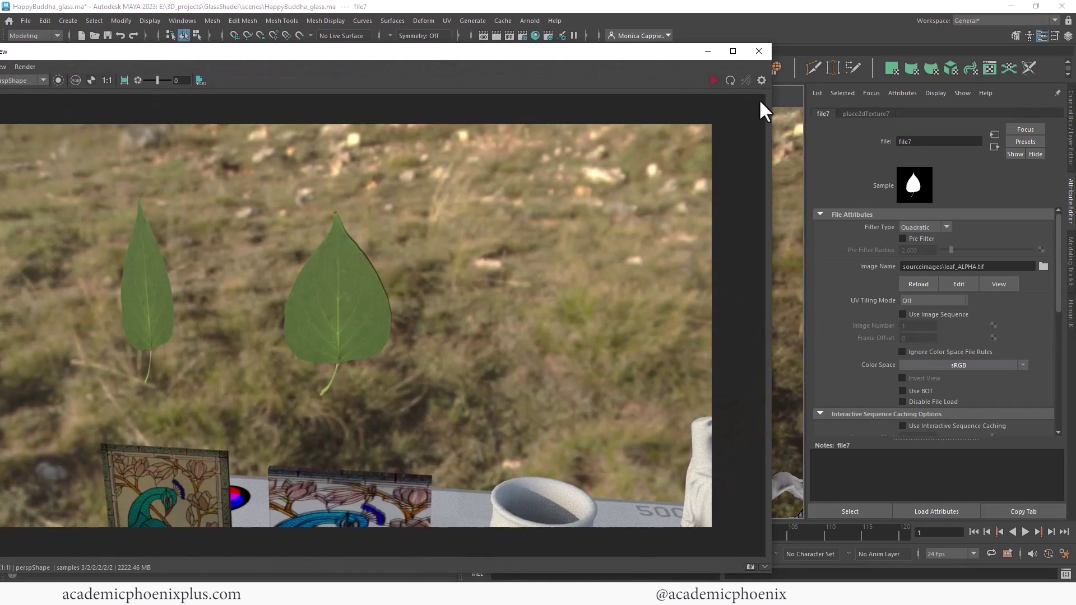
pyautogui.click(714, 81)
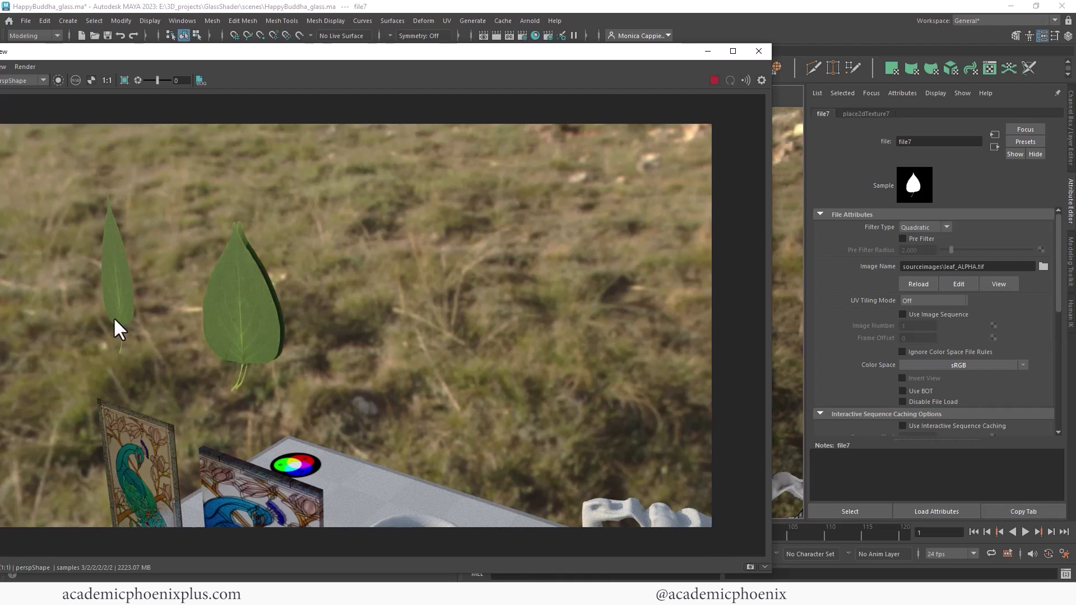
pyautogui.click(713, 55)
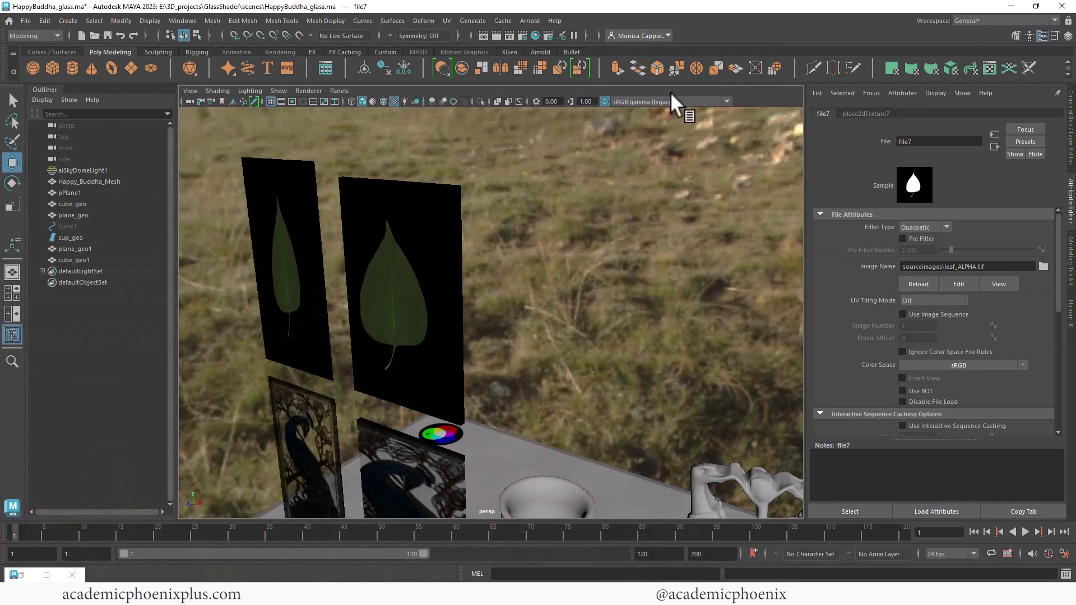
# - Duplicate the leaf-textured plane_geo1 and cube_geo1 and move the copies straight up above the originals
pyautogui.keyDown('alt'); pyautogui.moveTo(580, 233); pyautogui.dragTo(378, 300); pyautogui.keyUp('alt')
pyautogui.click(378, 300)
pyautogui.keyDown('alt'); pyautogui.moveTo(415, 255); pyautogui.dragTo(399, 316, button='right'); pyautogui.keyUp('alt')
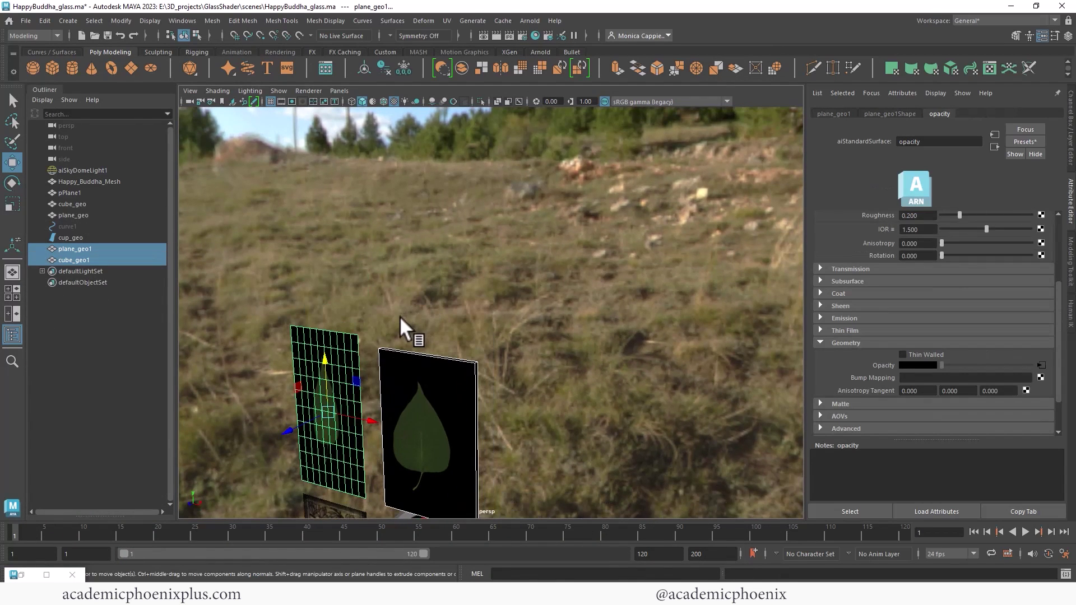
pyautogui.hotkey('ctrl', 'd')
pyautogui.moveTo(329, 354); pyautogui.dragTo(391, 178)
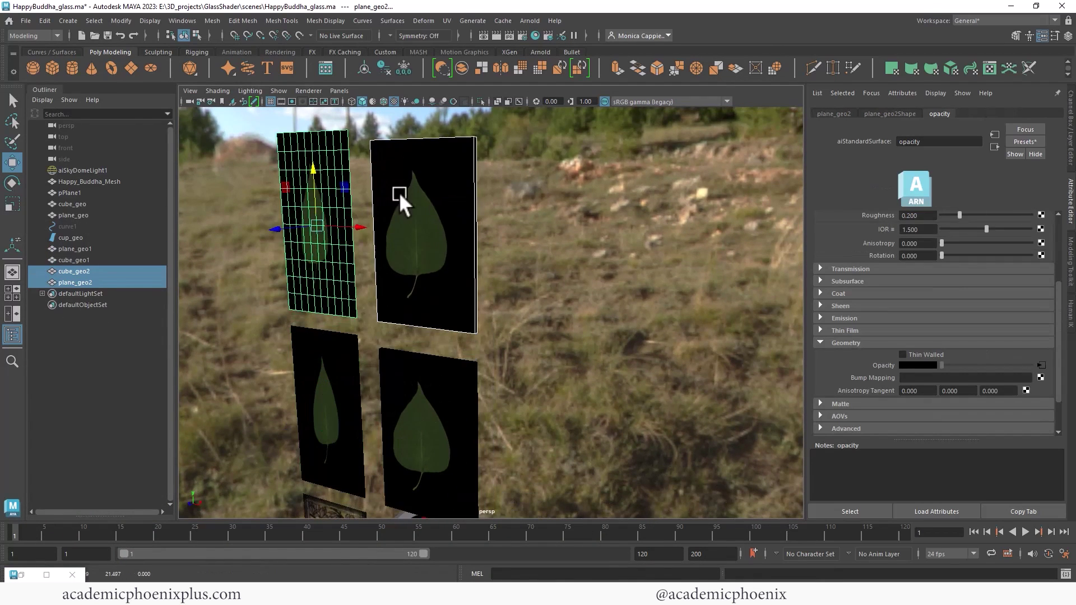
pyautogui.keyDown('alt'); pyautogui.moveTo(398, 192); pyautogui.dragTo(397, 274, button='middle'); pyautogui.keyUp('alt')
# - Assign a new aiStandardSurface material to the duplicated plane and cube and name it oops
pyautogui.moveTo(336, 254); pyautogui.dragTo(335, 542, button='right')
pyautogui.click(408, 284)
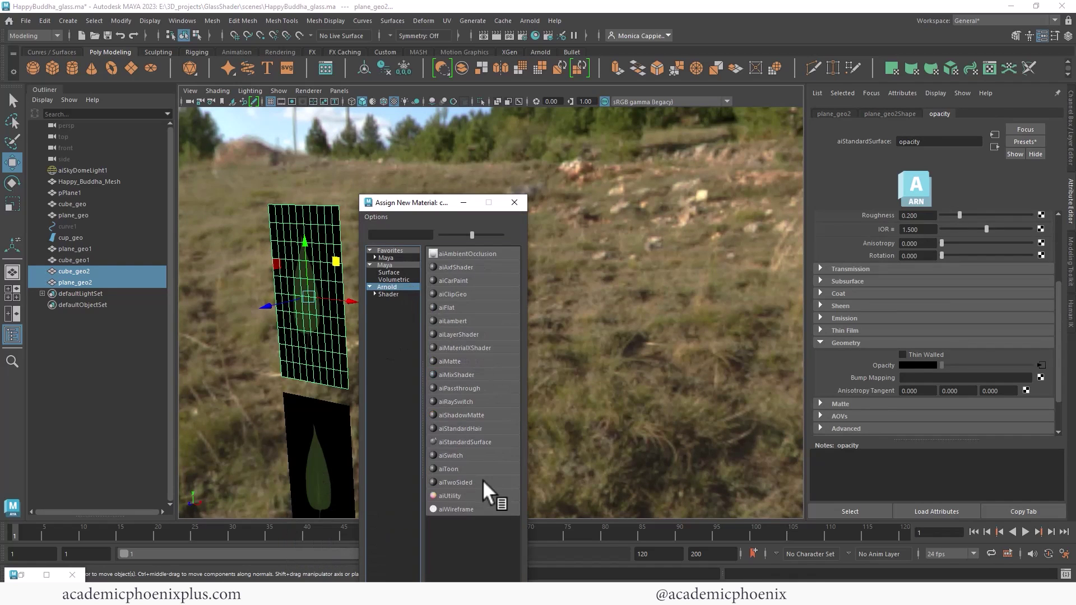
pyautogui.click(465, 442)
pyautogui.doubleClick(966, 145)
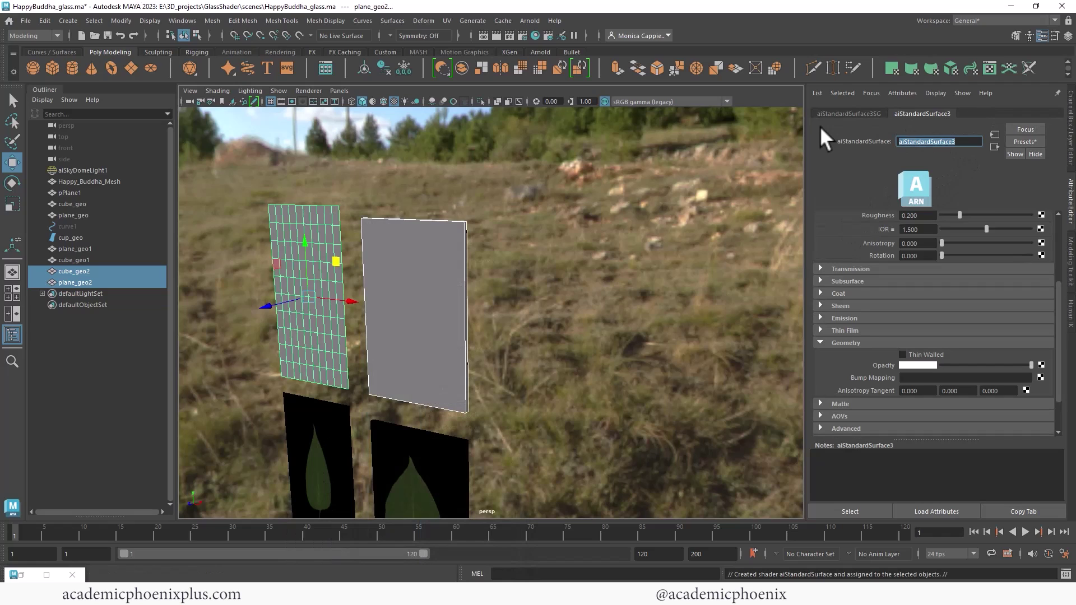
pyautogui.write('oops')
pyautogui.press('Return')
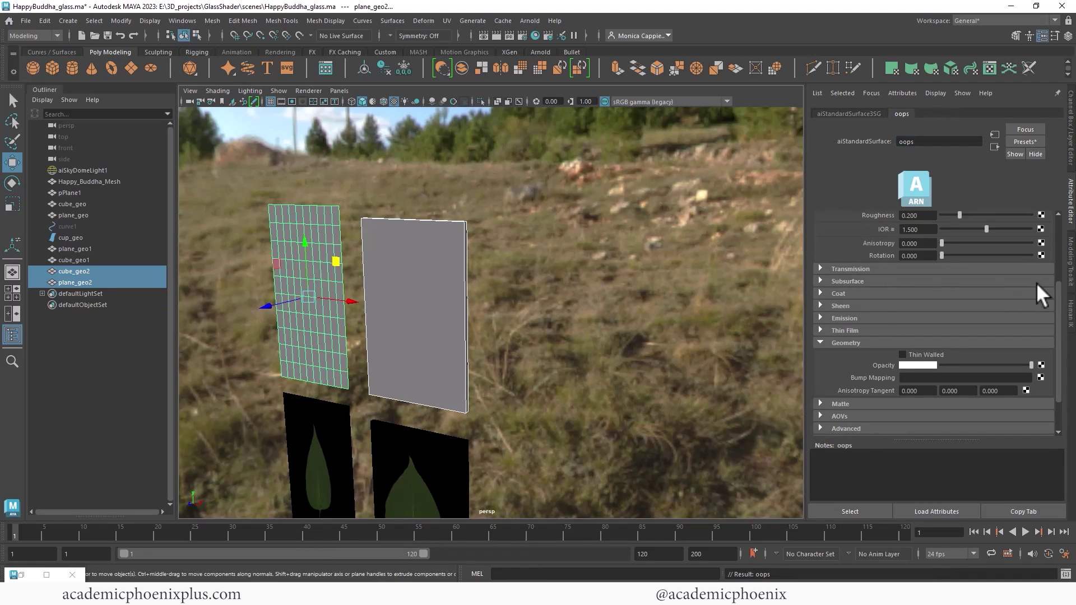
# - Connect a File texture with leaf_CLR.tif to the oops material's Base Color
pyautogui.click(1060, 235)
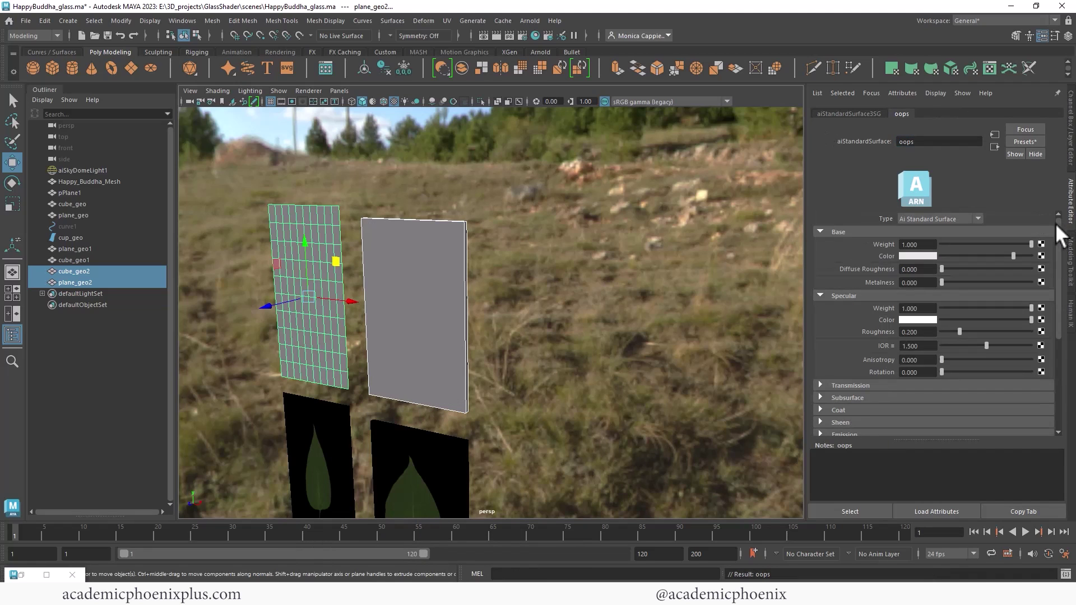
pyautogui.click(1041, 255)
pyautogui.click(474, 292)
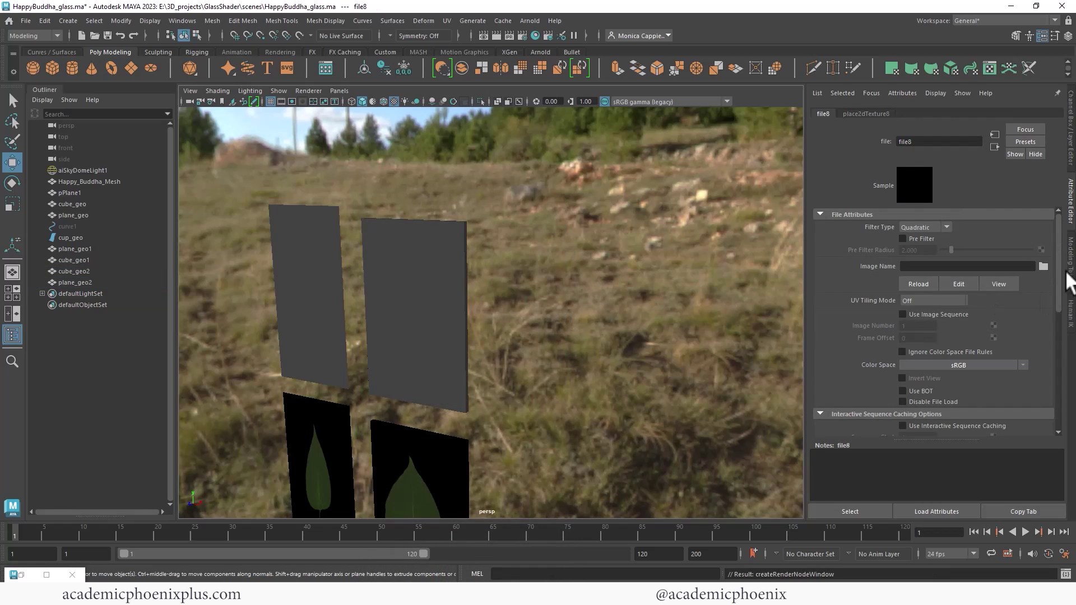
pyautogui.click(1042, 266)
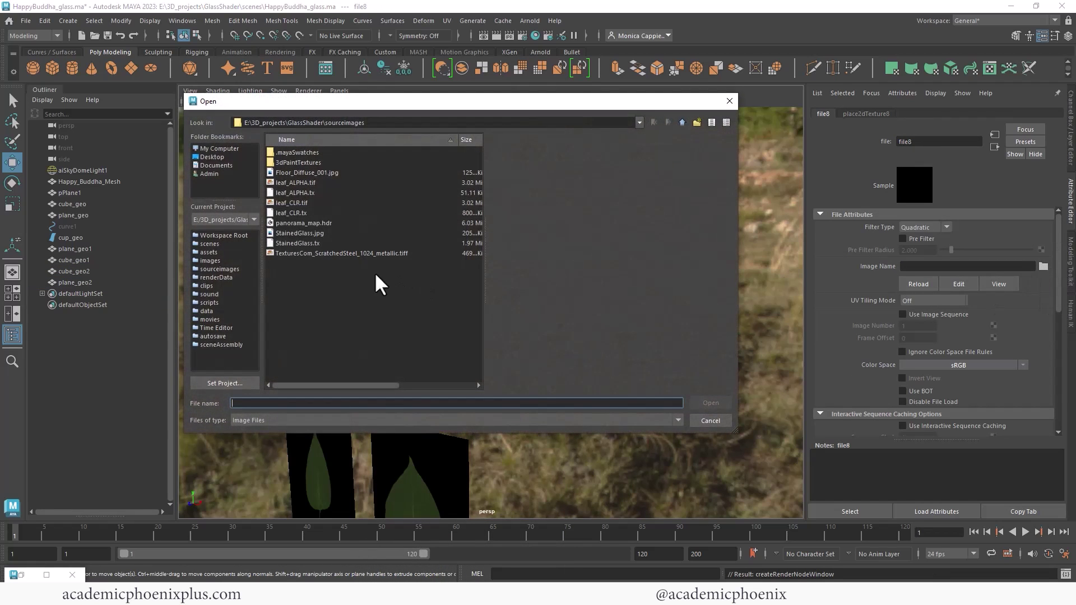
pyautogui.doubleClick(305, 202)
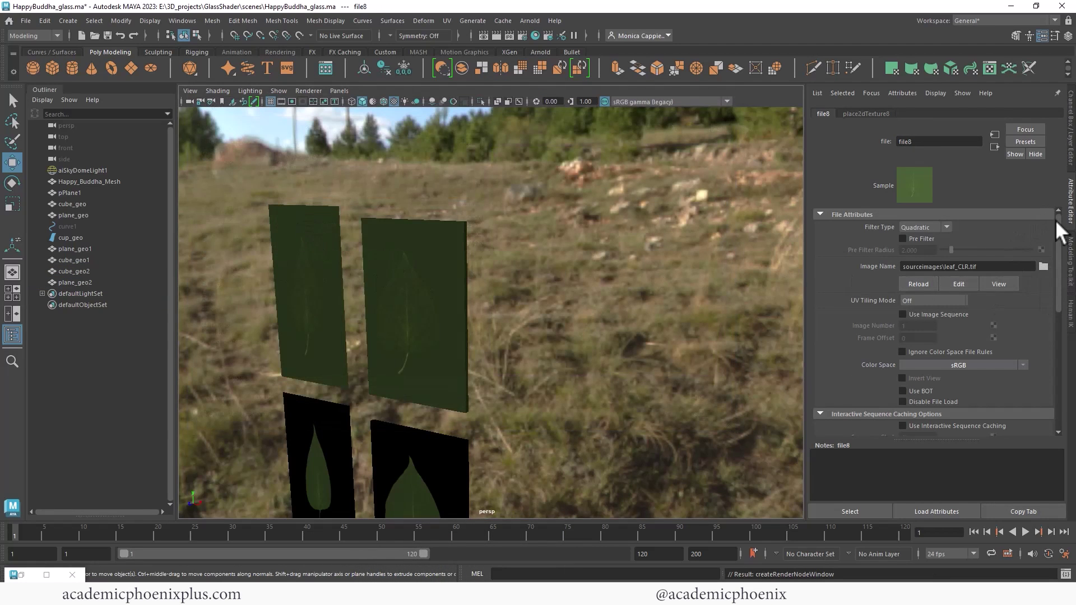
# - Set the oops material's Transmission Weight to 1 and test-render the duplicated plane and cube
pyautogui.click(995, 147)
pyautogui.scroll(-3, 1055, 231)
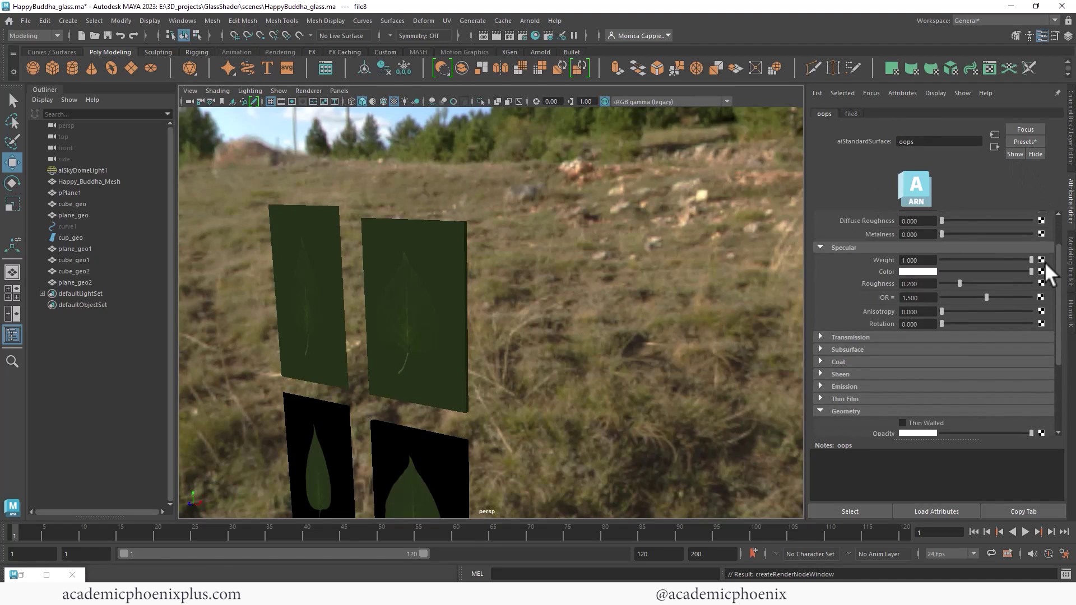
pyautogui.scroll(-1, 1048, 274)
pyautogui.click(867, 307)
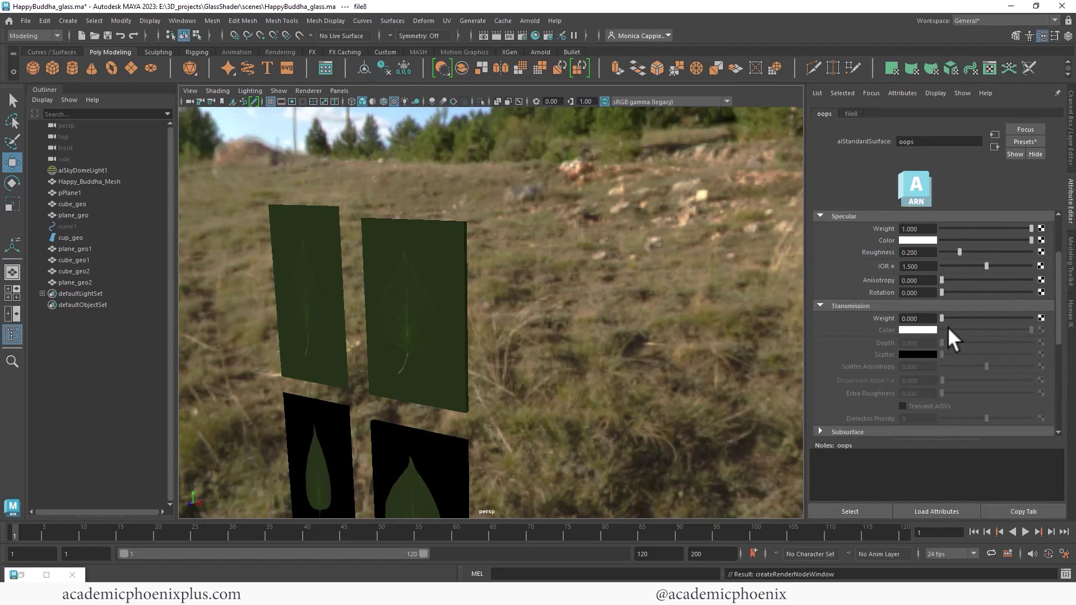
pyautogui.moveTo(943, 320); pyautogui.dragTo(1047, 318)
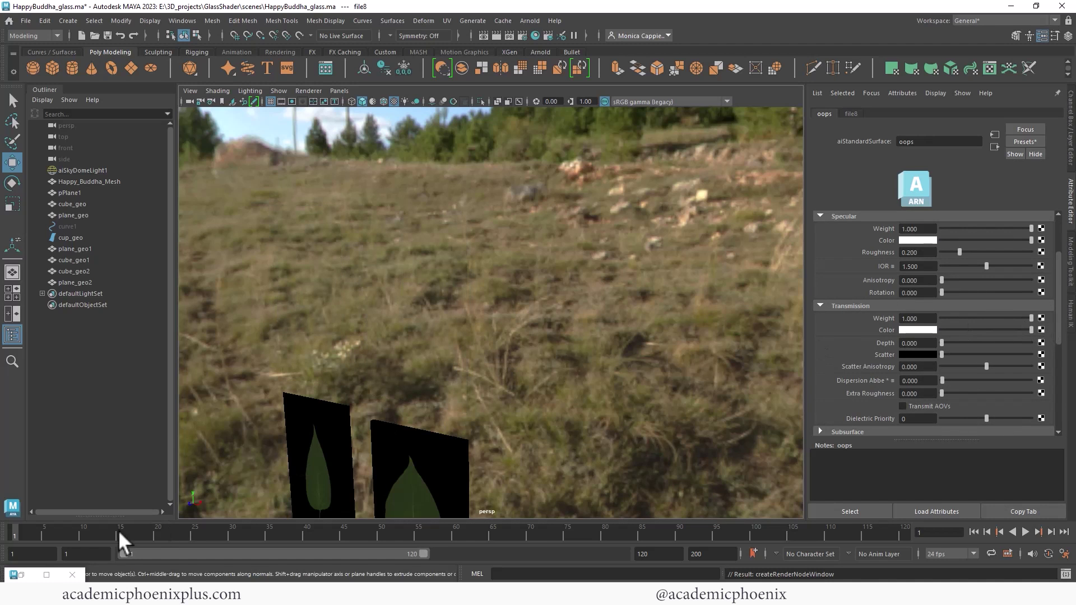
pyautogui.click(46, 574)
pyautogui.click(713, 81)
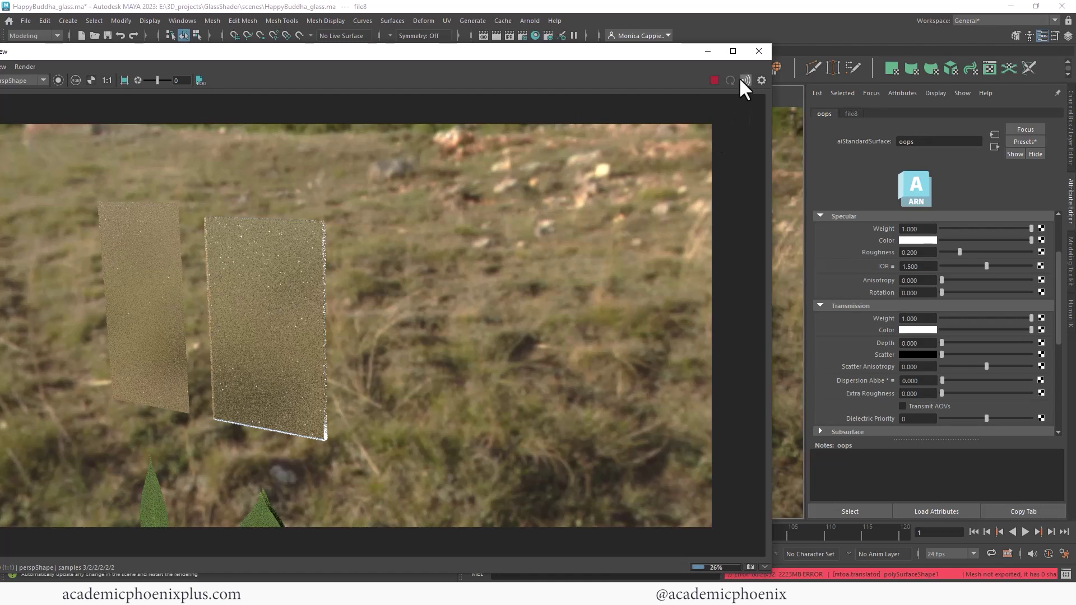
pyautogui.click(714, 80)
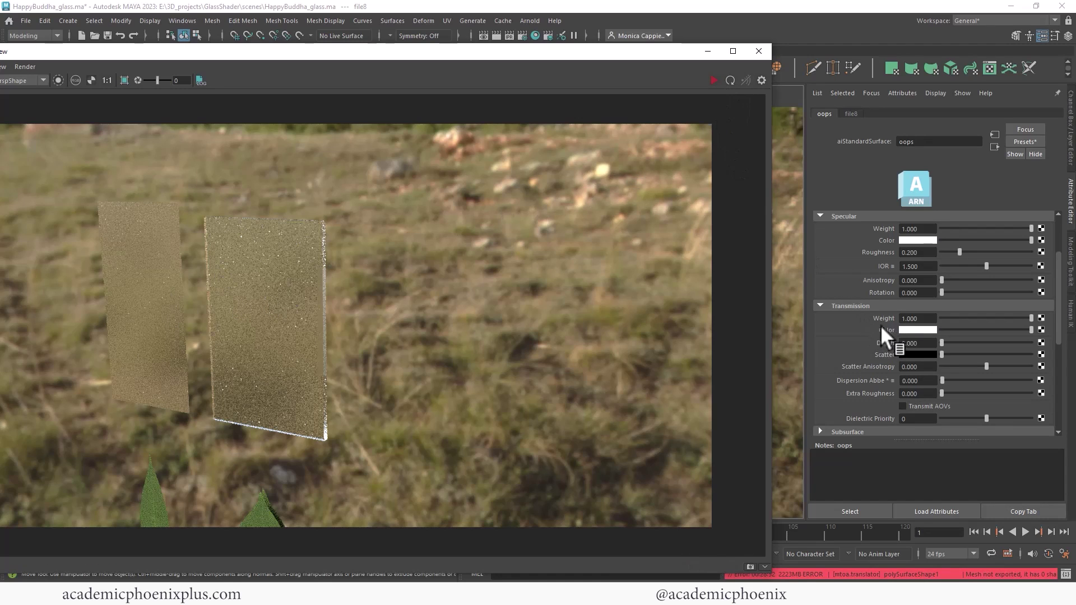
# - Connect a File texture with leaf_ALPHA.tif to the oops material's Transmission Color
pyautogui.click(1041, 330)
pyautogui.click(471, 294)
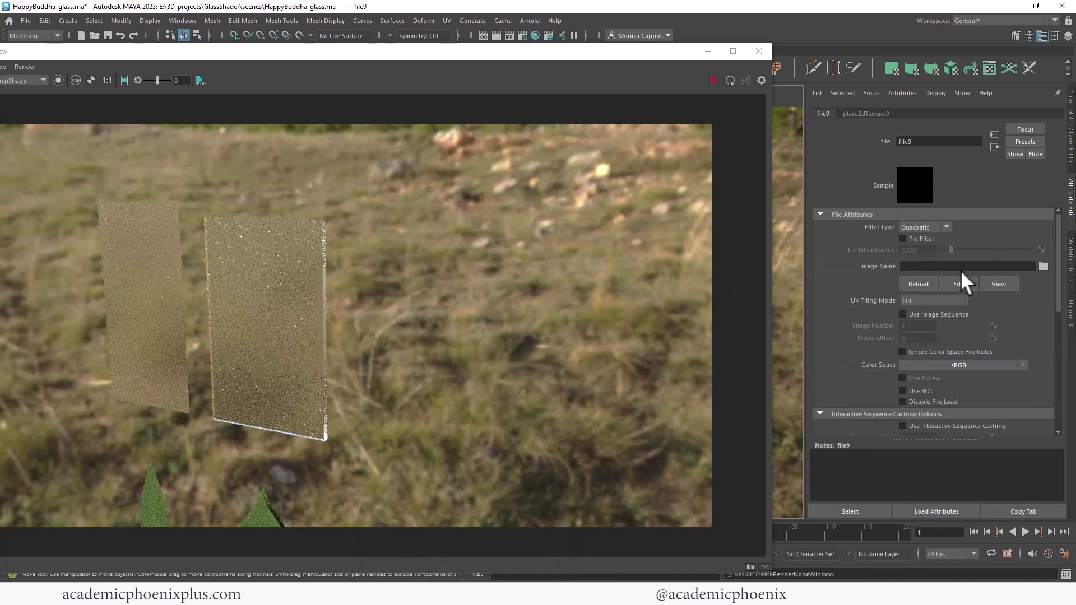
pyautogui.click(1043, 267)
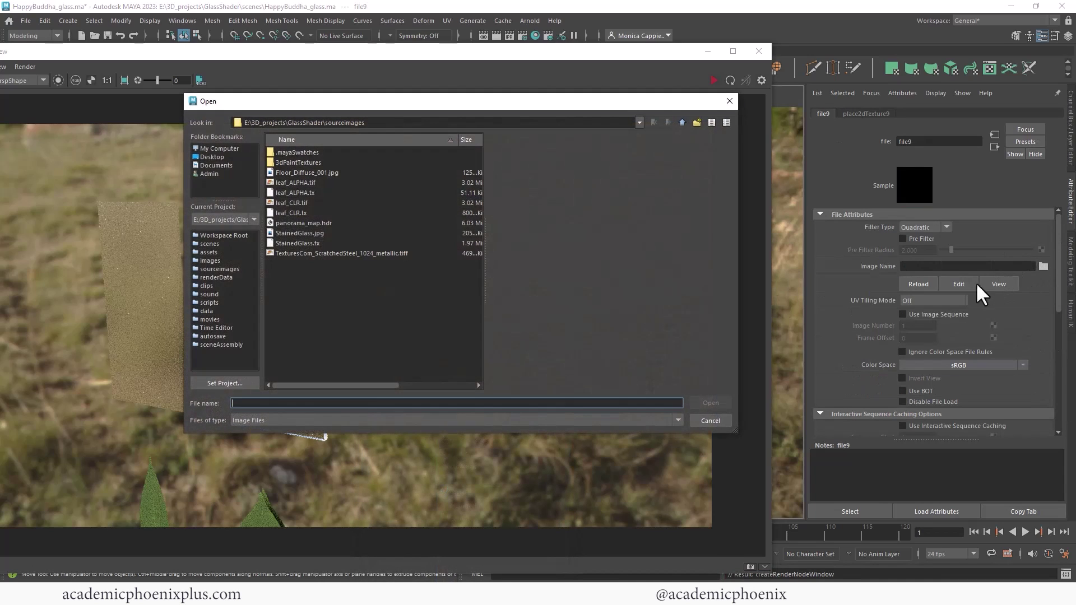
pyautogui.click(302, 183)
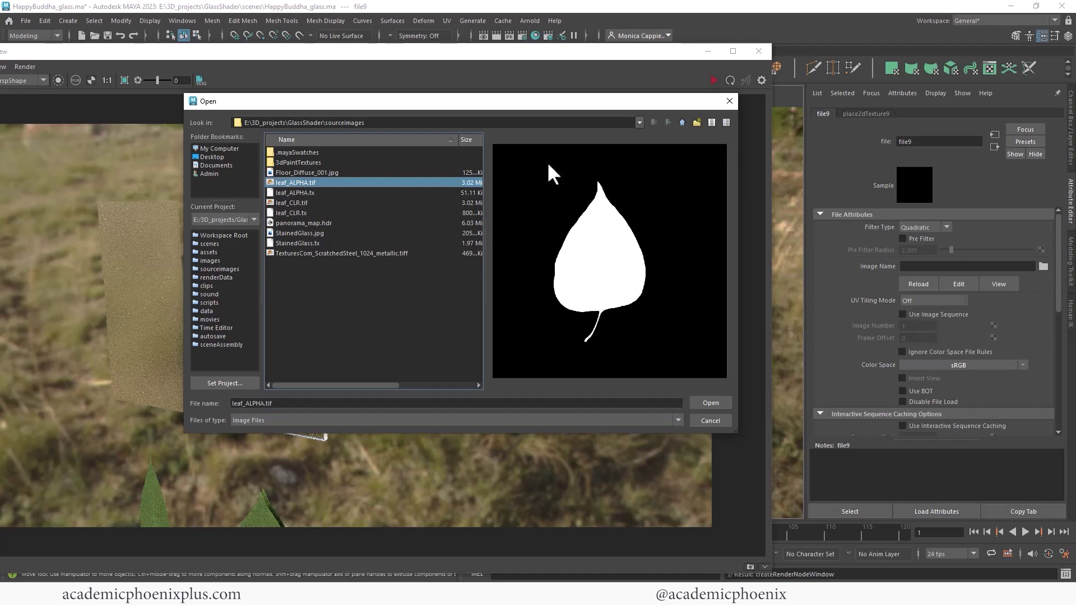
pyautogui.click(712, 404)
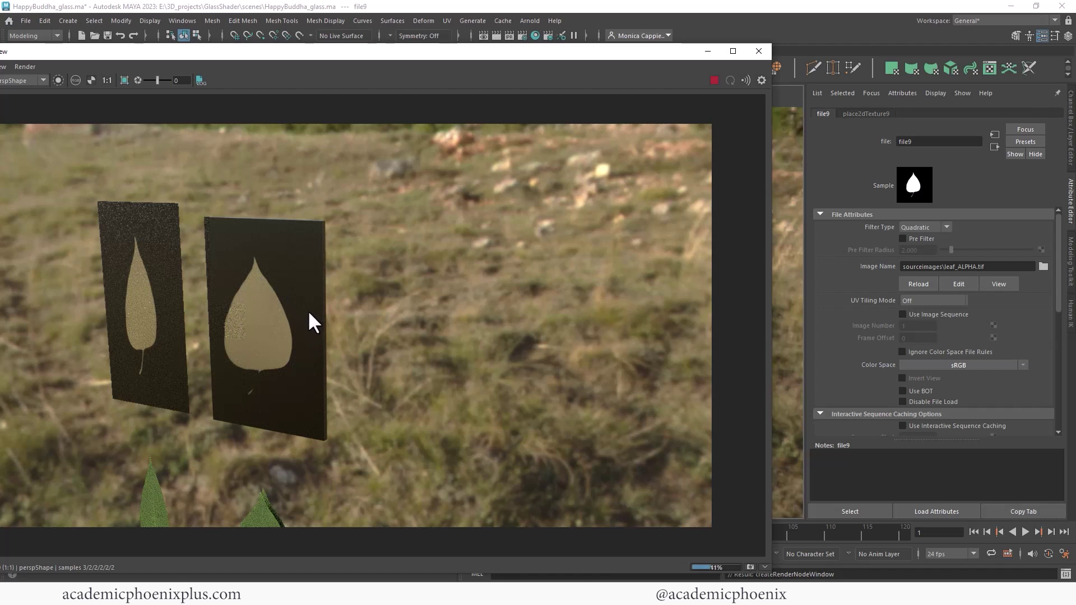
# - Invert the leaf_ALPHA.tif texture that drives the oops material's Transmission Color
pyautogui.click(995, 147)
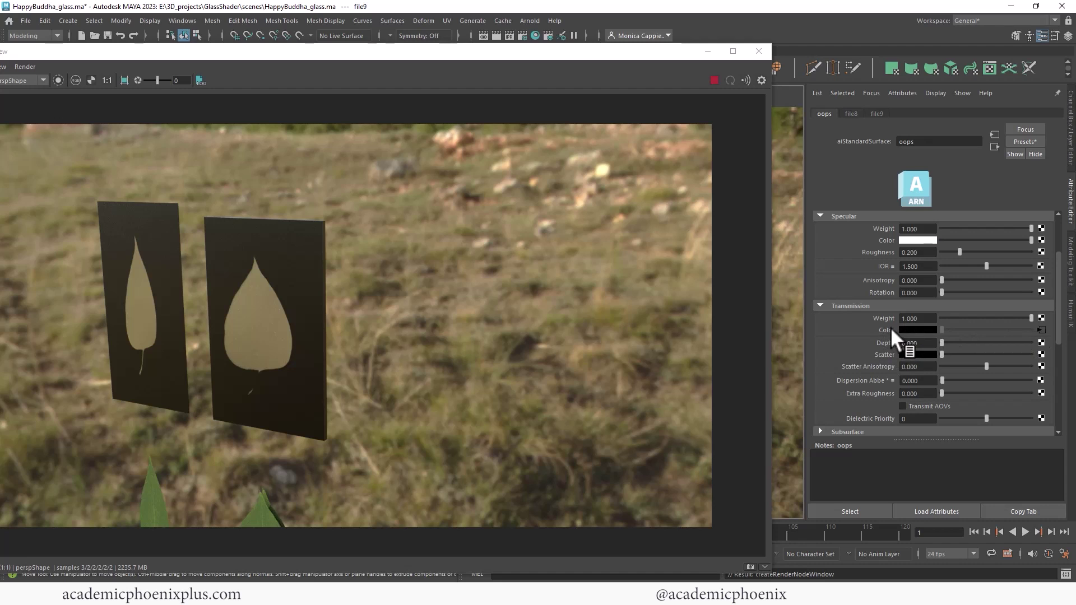
pyautogui.click(1040, 330)
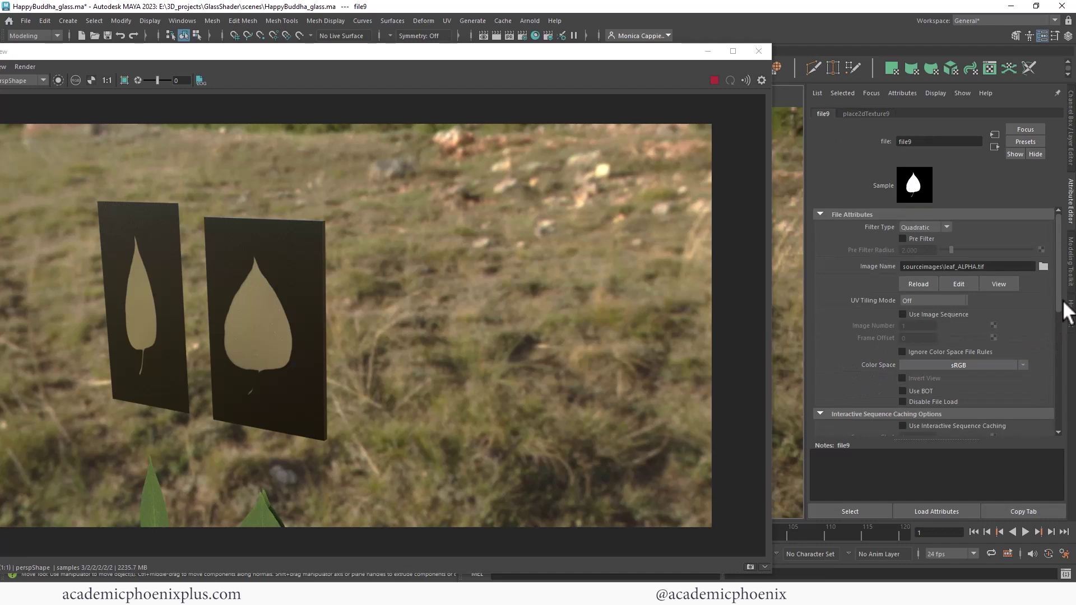
pyautogui.moveTo(1056, 304); pyautogui.dragTo(1052, 390)
pyautogui.click(914, 416)
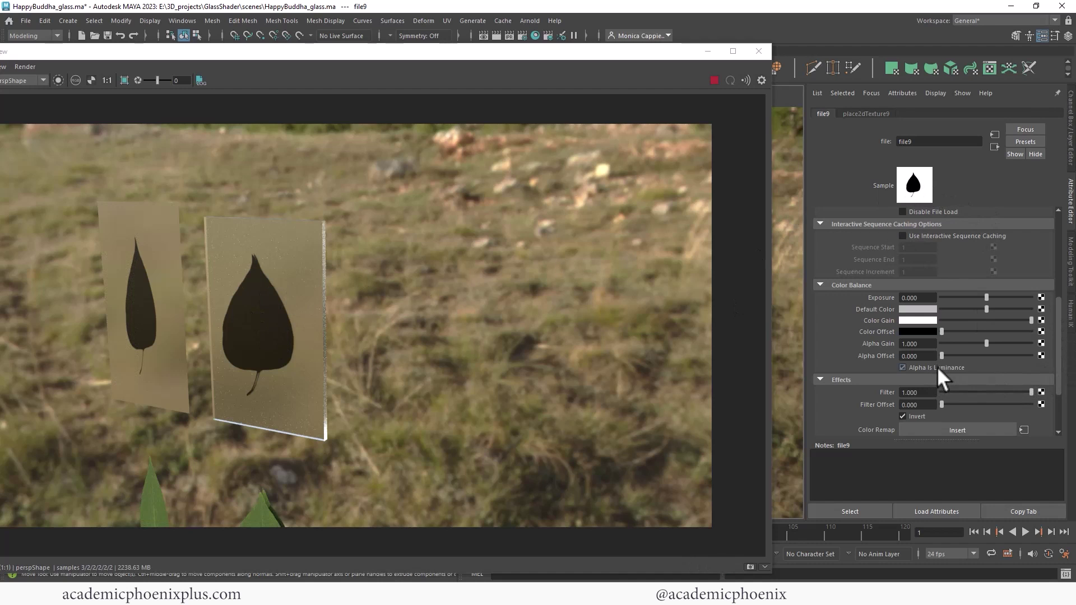
# - Set the transmission alpha texture's color space to Raw and render again in a reopened Arnold RenderView
pyautogui.moveTo(1054, 365); pyautogui.dragTo(1063, 299)
pyautogui.click(993, 320)
pyautogui.click(990, 385)
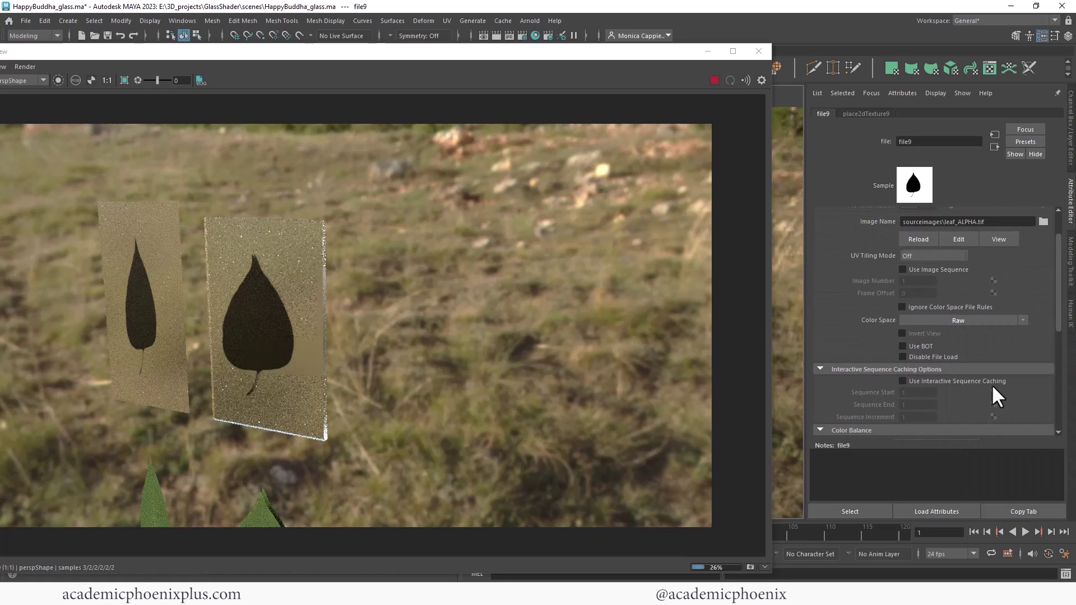
pyautogui.click(715, 80)
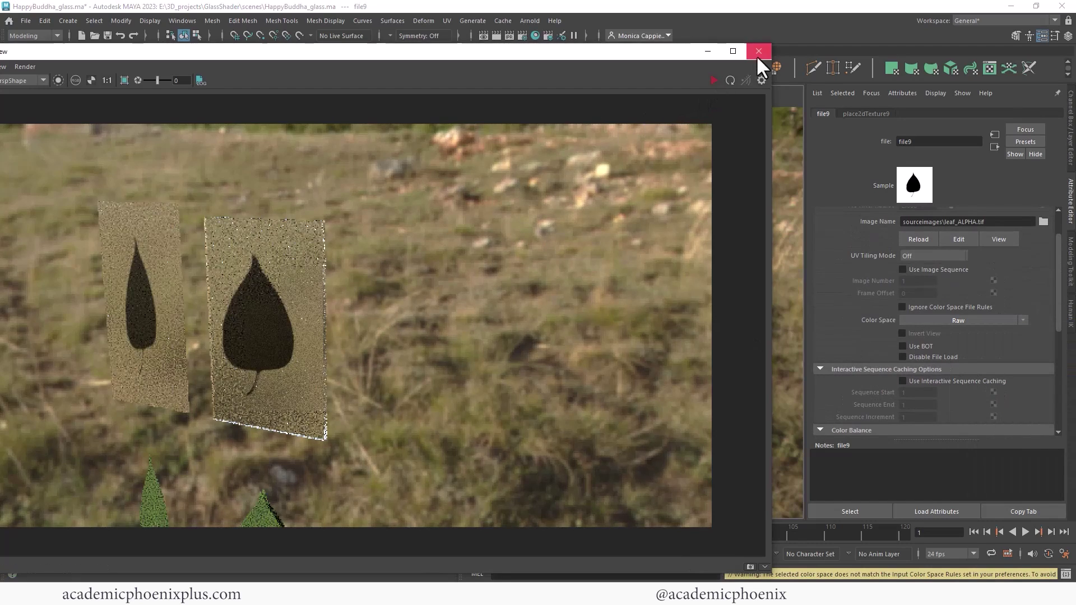
pyautogui.click(759, 51)
pyautogui.click(531, 20)
pyautogui.click(538, 43)
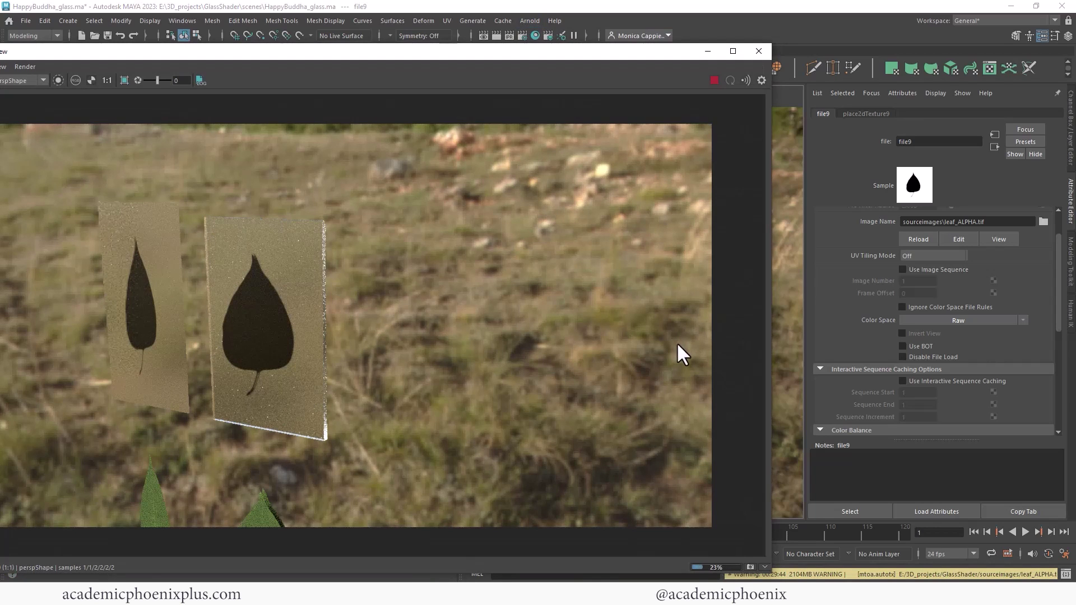
# - Lower the oops material's Transmission Weight to 0.918 and refresh the render
pyautogui.click(995, 147)
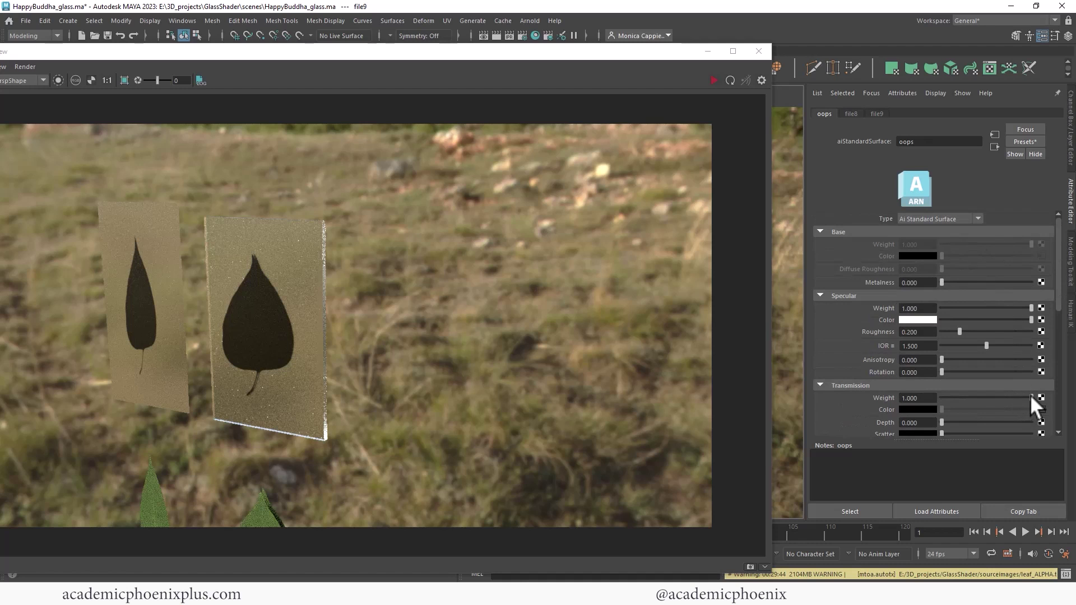
pyautogui.moveTo(1031, 398); pyautogui.dragTo(1023, 397)
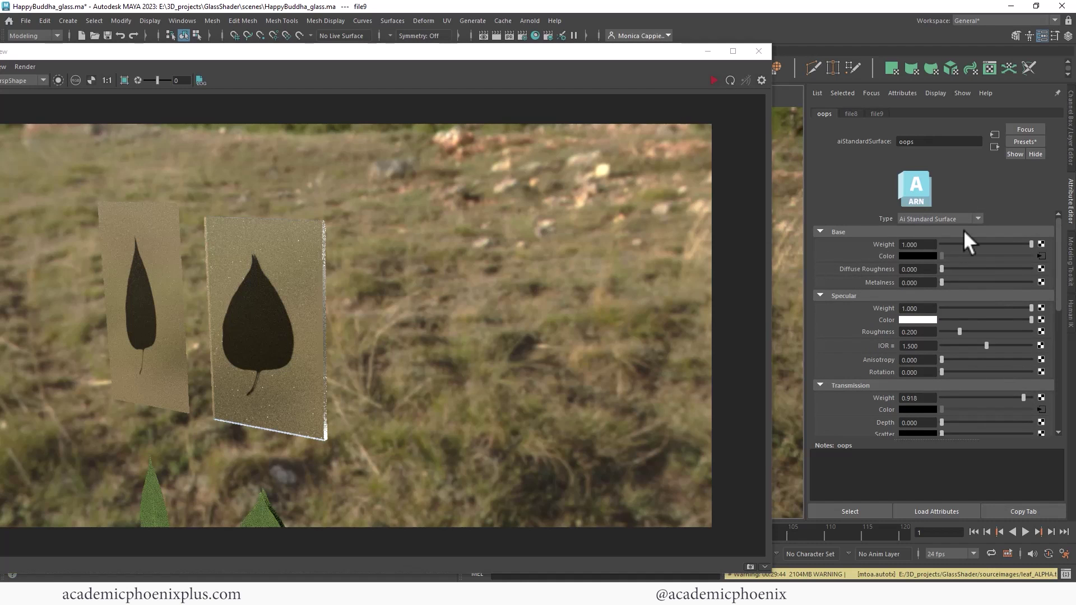
pyautogui.click(730, 80)
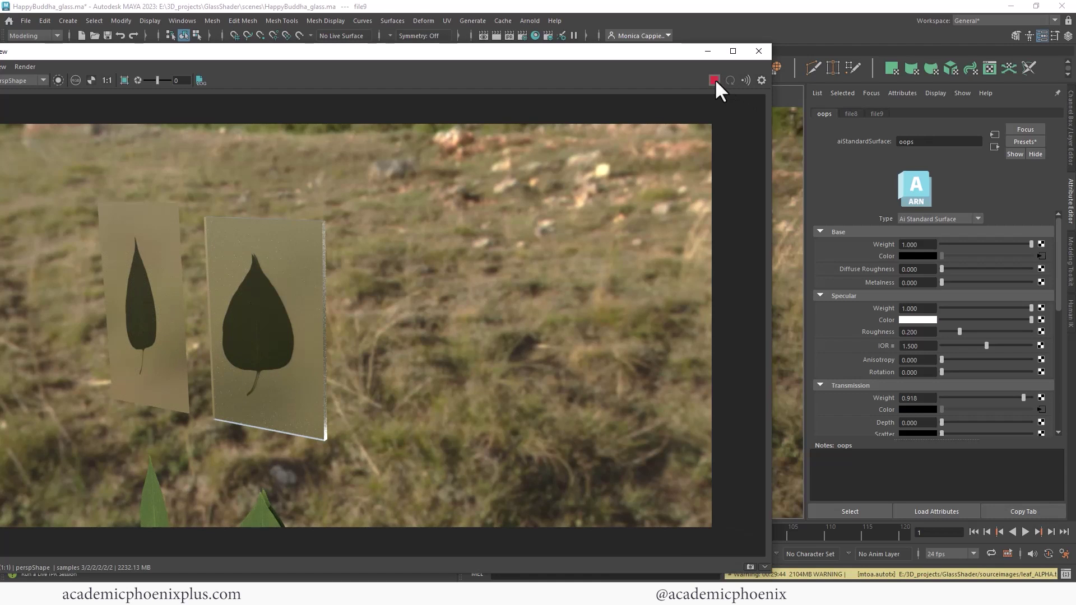
# - Render a wider view that includes the transmission, opacity and stained-glass panels together
pyautogui.click(708, 51)
pyautogui.keyDown('alt'); pyautogui.moveTo(611, 280); pyautogui.dragTo(482, 244, button='right'); pyautogui.keyUp('alt')
pyautogui.keyDown('alt'); pyautogui.moveTo(482, 243); pyautogui.dragTo(450, 271); pyautogui.keyUp('alt')
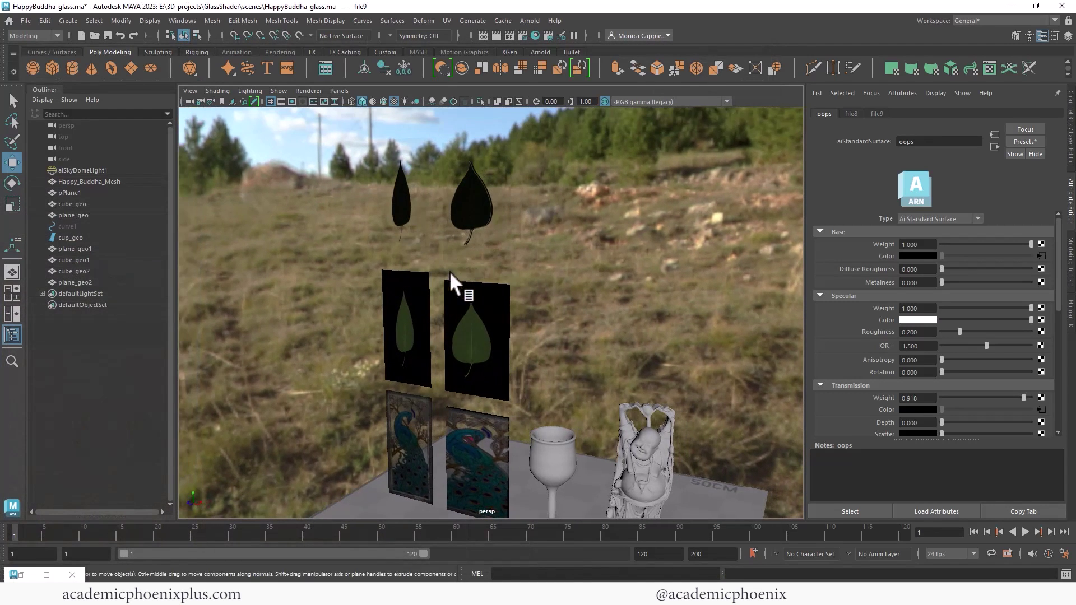
pyautogui.click(21, 575)
pyautogui.click(714, 80)
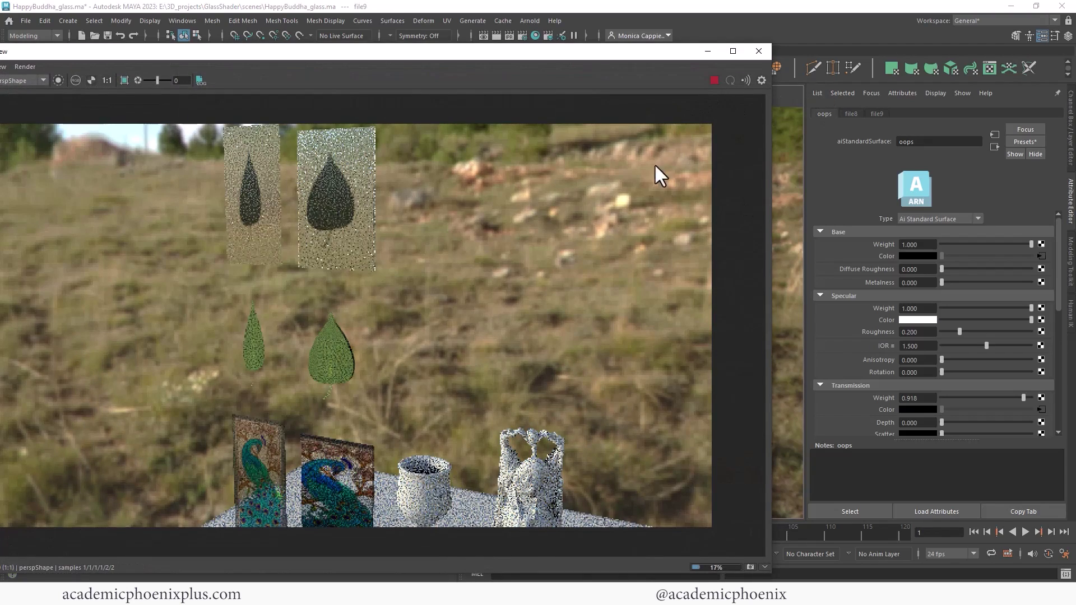
pyautogui.click(705, 48)
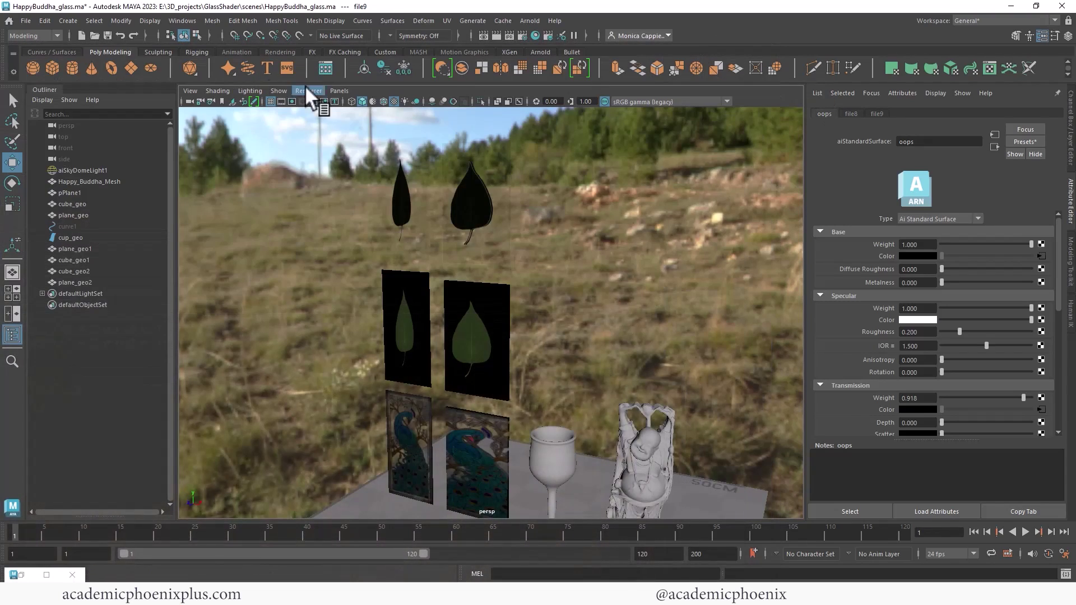
# - Turn on the resolution gate and hide cup_geo and Happy_Buddha_Mesh
pyautogui.click(282, 102)
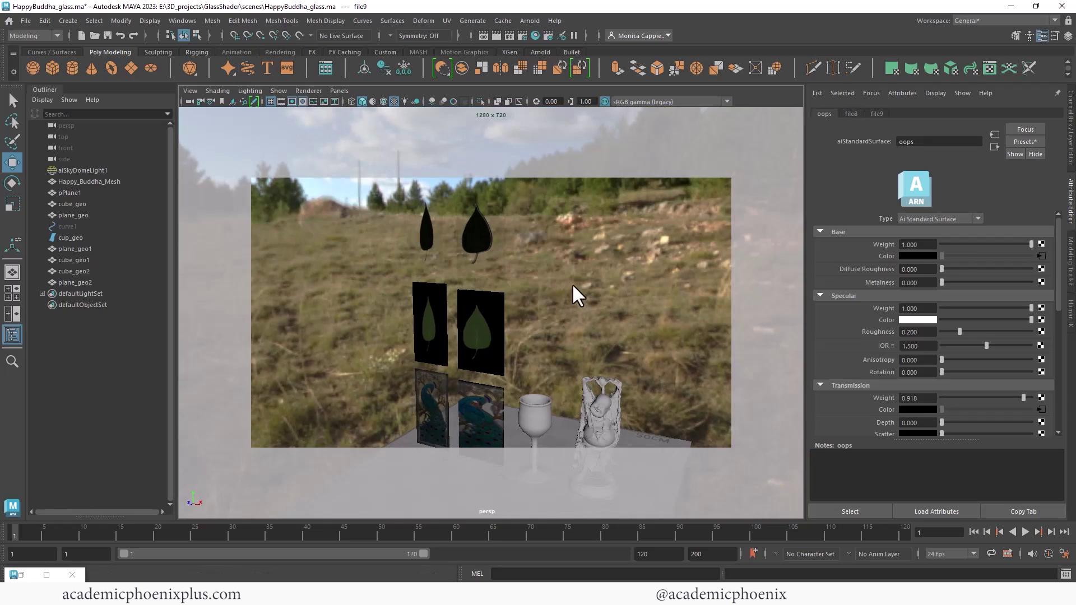
pyautogui.moveTo(571, 284)
pyautogui.keyDown('alt'); pyautogui.mouseDown()
pyautogui.moveTo(563, 261)
pyautogui.moveTo(545, 268)
pyautogui.moveTo(569, 271)
pyautogui.mouseUp(); pyautogui.keyUp('alt')
pyautogui.click(561, 389)
pyautogui.keyDown('shift'); pyautogui.click(625, 393); pyautogui.keyUp('shift')
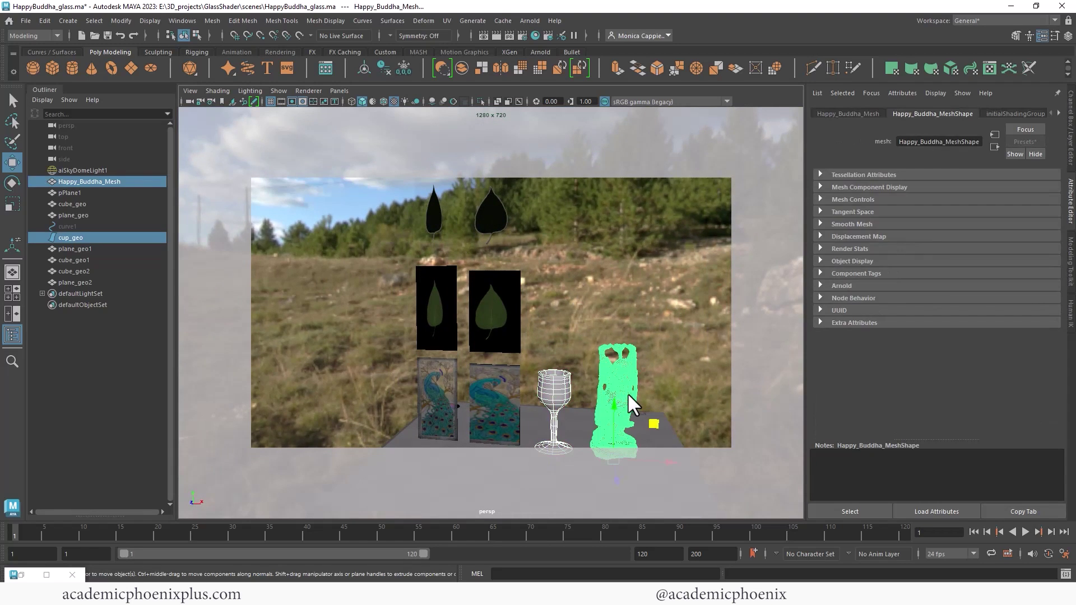
pyautogui.hotkey('ctrl', 'h')
# - Render the three rows of panels from the front to compare transmission with opacity
pyautogui.keyDown('alt'); pyautogui.moveTo(558, 330); pyautogui.dragTo(573, 325); pyautogui.keyUp('alt')
pyautogui.click(505, 395)
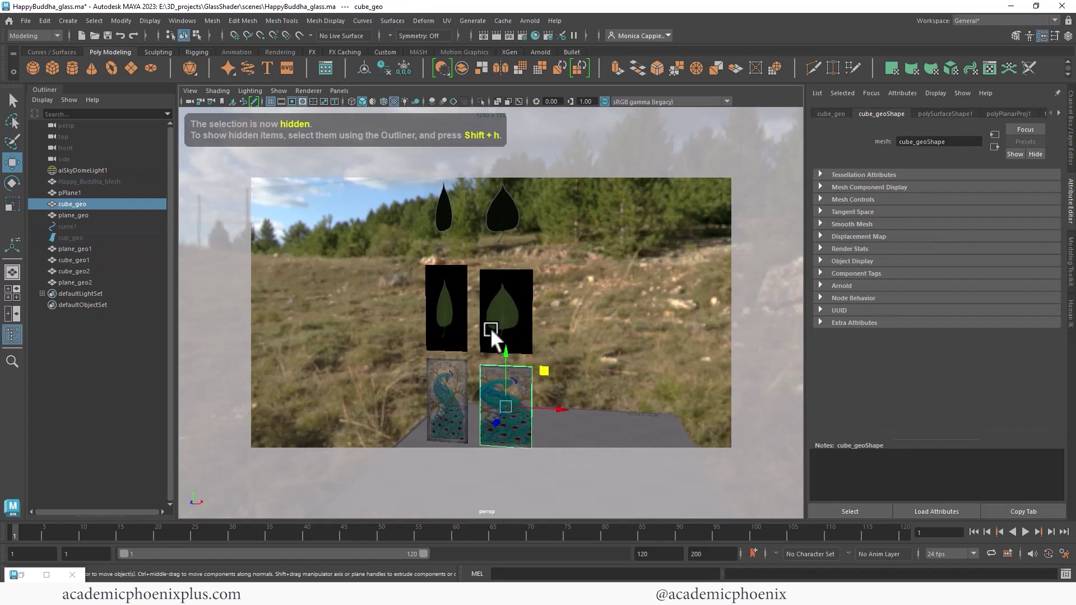
pyautogui.click(21, 574)
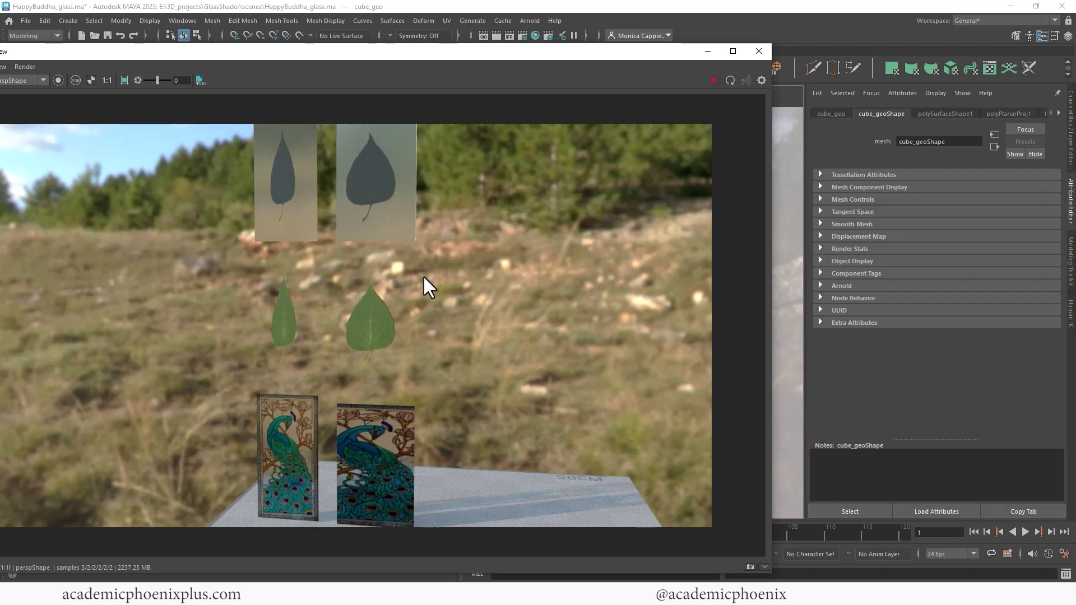
pyautogui.click(412, 225)
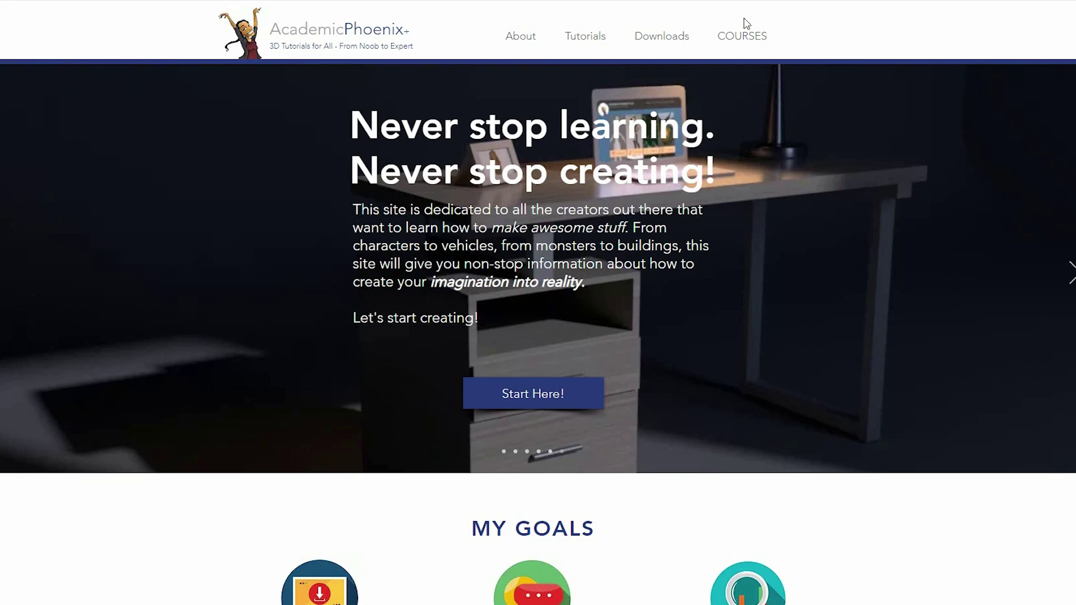
# - On the Academic Phoenix Plus website, look through the Still Life course page and return to the course list
pyautogui.click(746, 39)
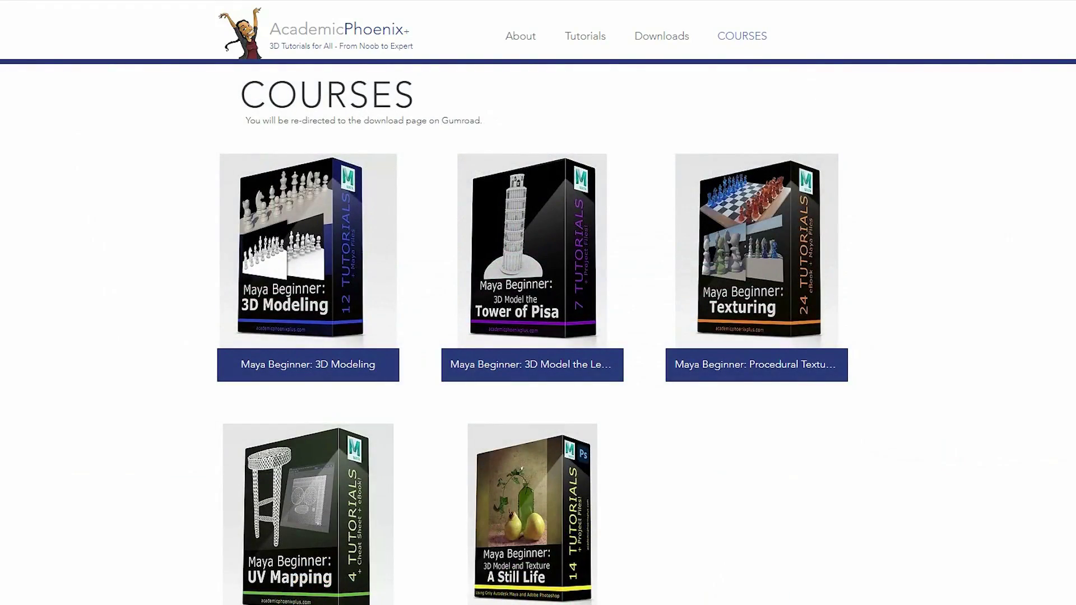
pyautogui.scroll(-1, 782, 328)
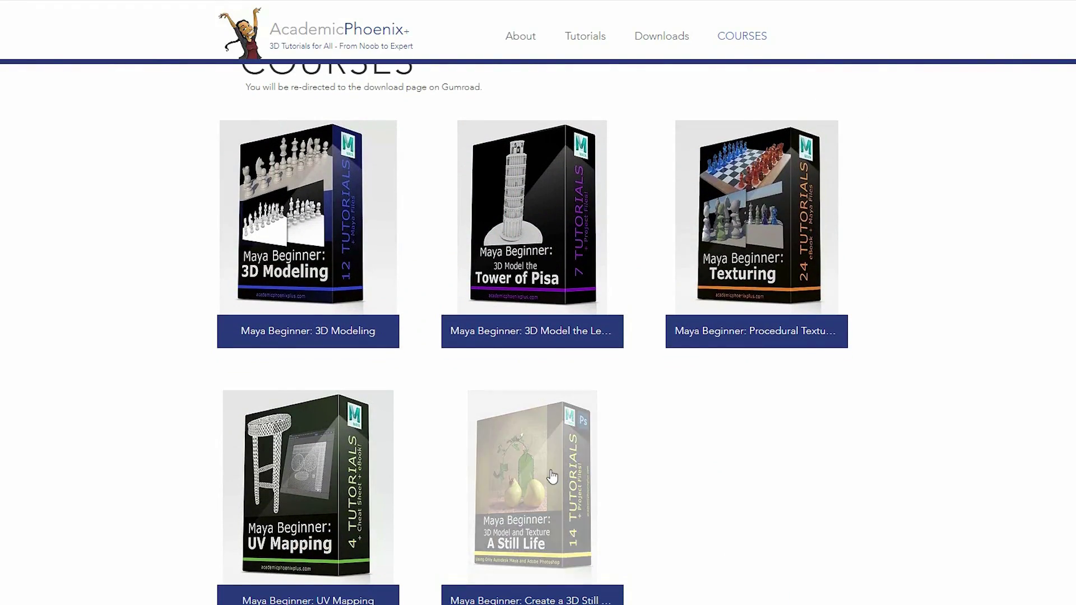
pyautogui.click(532, 482)
pyautogui.scroll(-10, 627, 407)
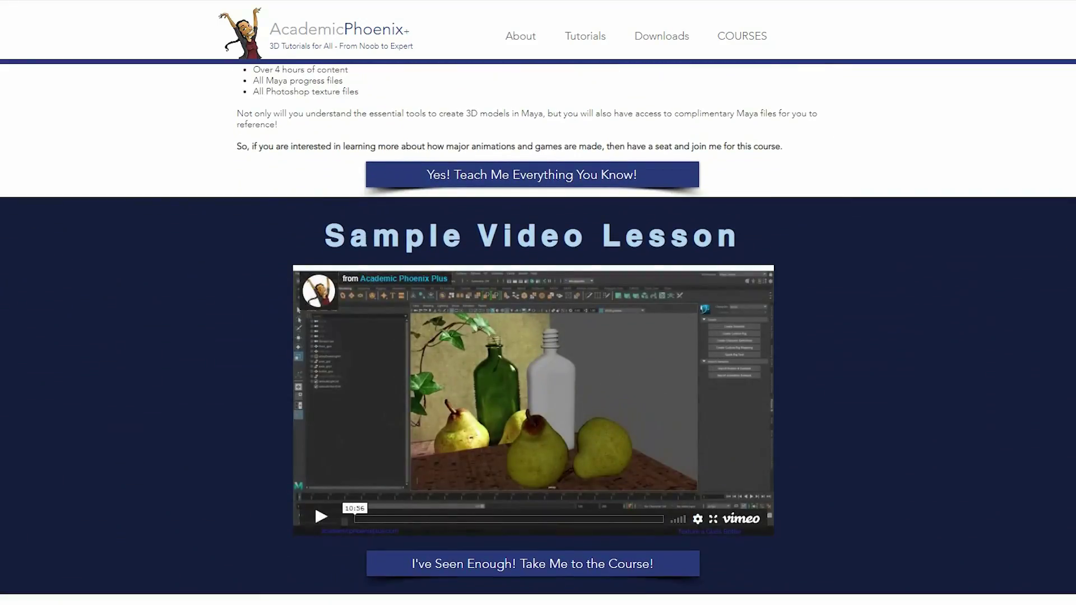
pyautogui.scroll(10, 627, 408)
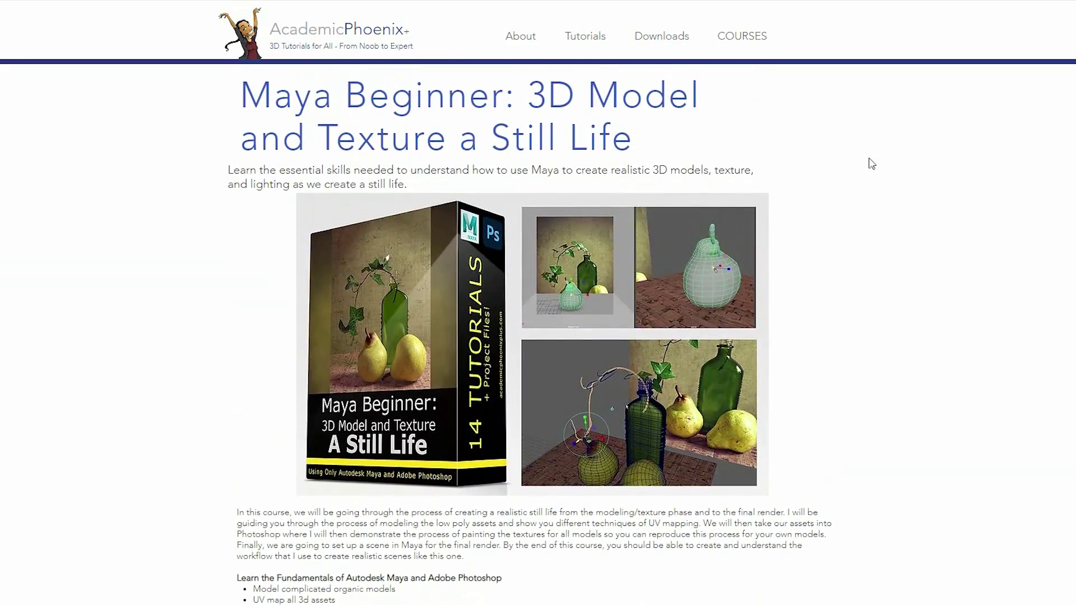
pyautogui.click(741, 36)
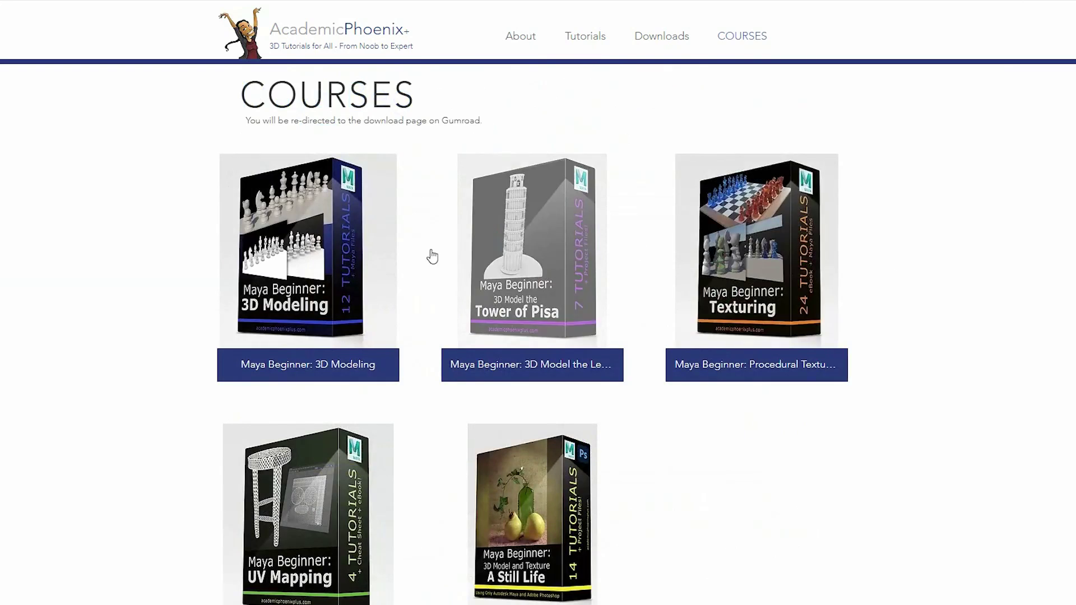